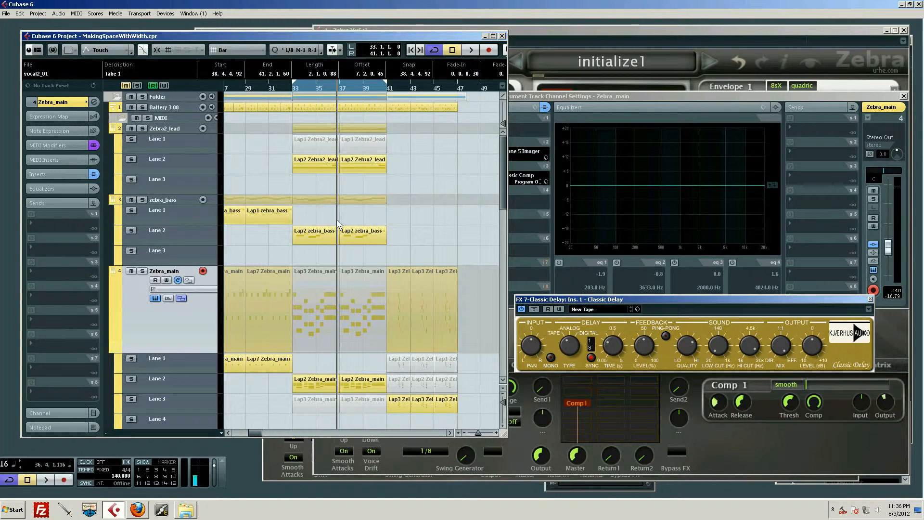
# - Look over the arrangement's tracks and lanes around bars 33 to 41, from Zebra2_lead down to vocal2
pyautogui.scroll(-3, 356, 220)
pyautogui.scroll(-2, 356, 220)
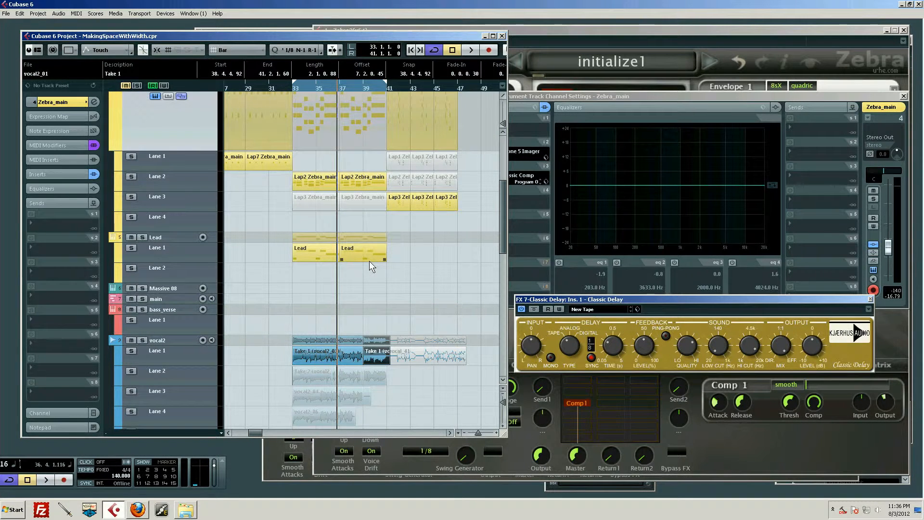
pyautogui.scroll(-6, 396, 307)
pyautogui.scroll(8, 395, 290)
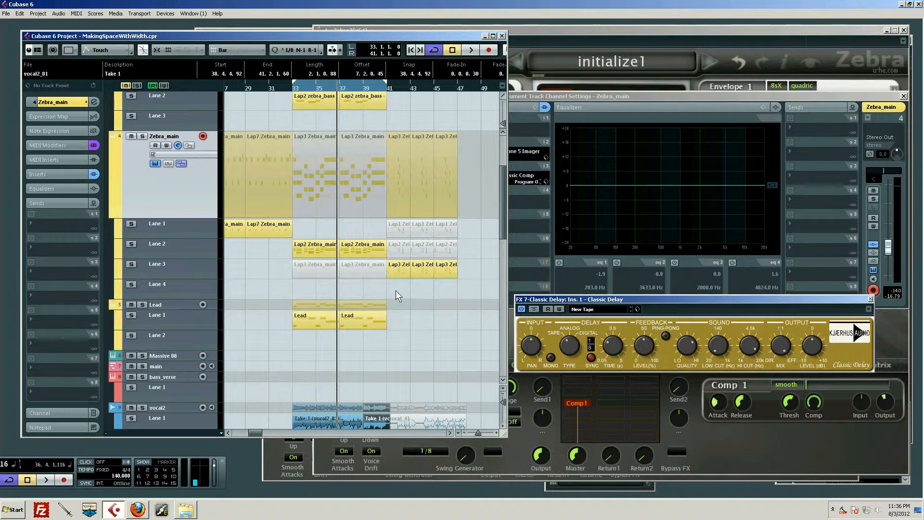
pyautogui.scroll(2, 395, 290)
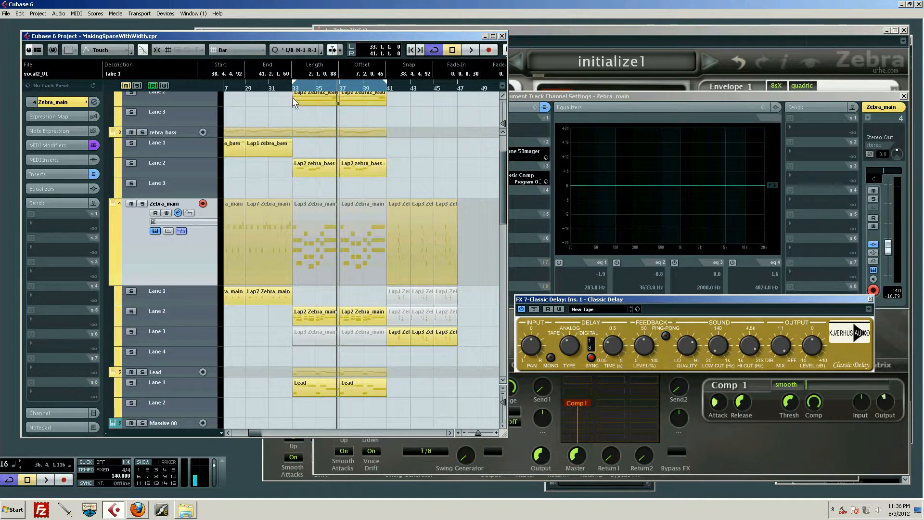
pyautogui.press('space')
pyautogui.press('h')
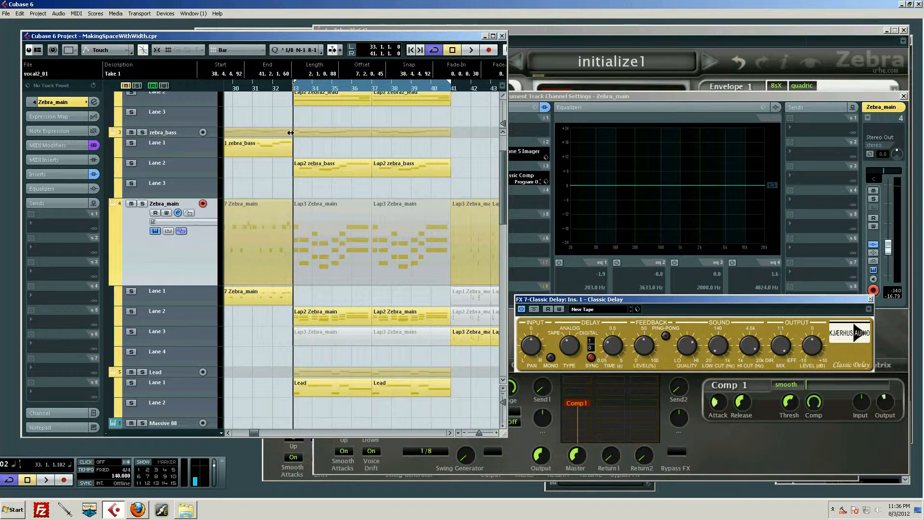
pyautogui.scroll(-6, 278, 207)
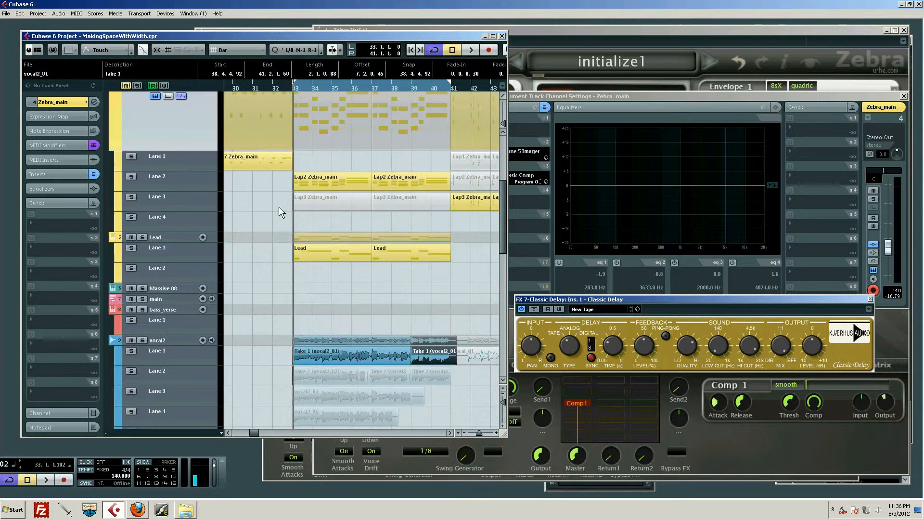
pyautogui.scroll(4, 268, 218)
pyautogui.scroll(2, 267, 219)
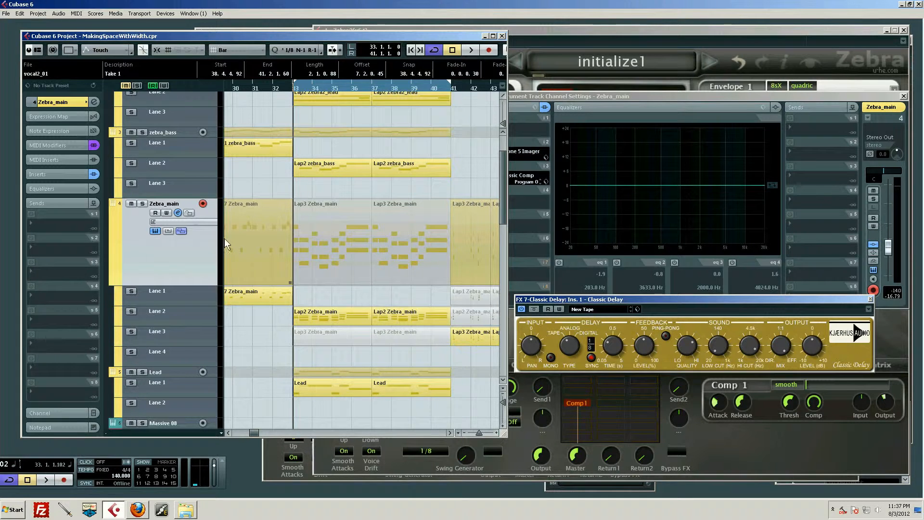
pyautogui.scroll(-2, 236, 236)
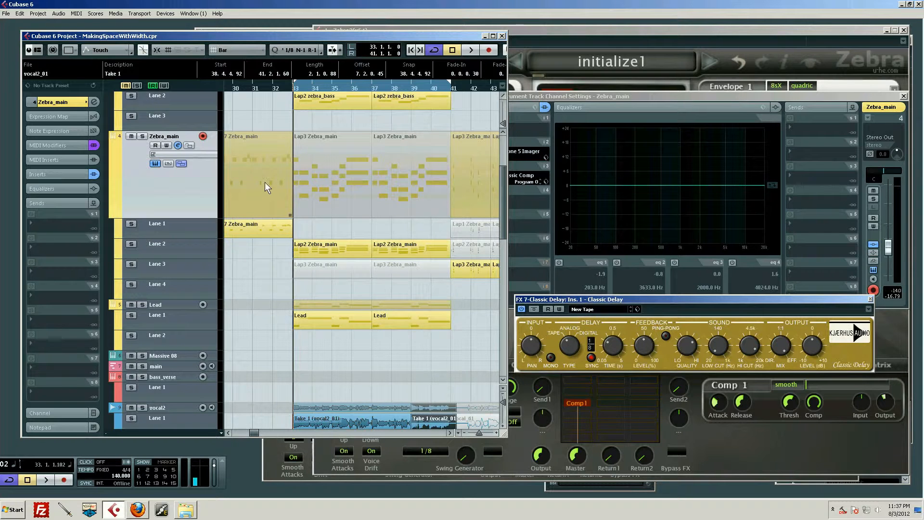
# - Solo the Zebra_main track, play its part in the looped section, and turn the solo off
pyautogui.click(142, 136)
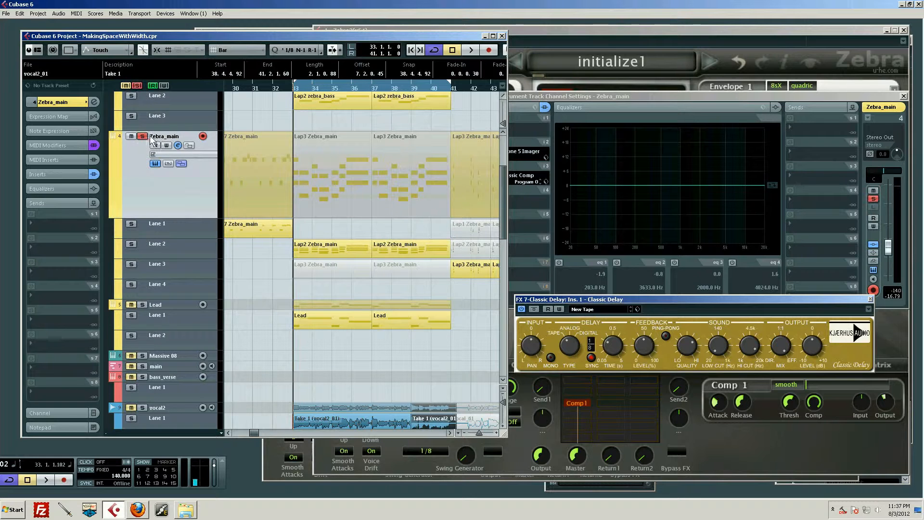
pyautogui.press('space')
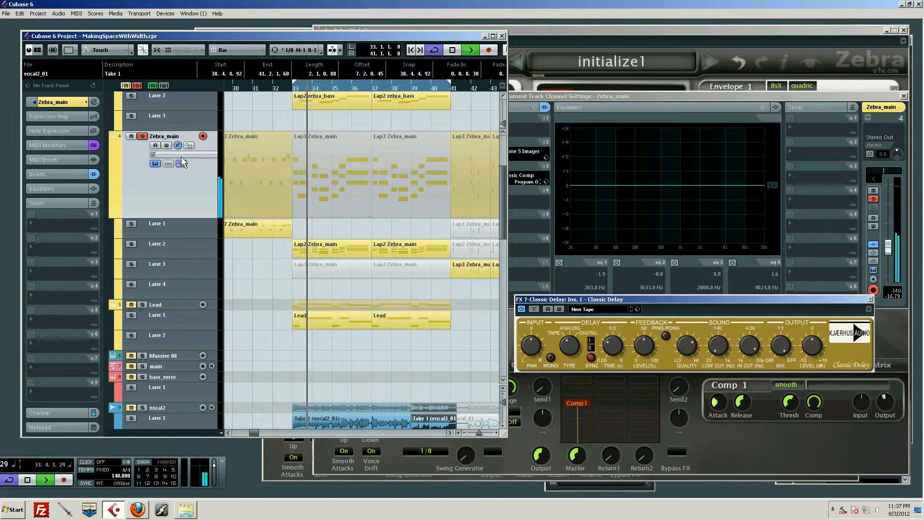
pyautogui.click(143, 136)
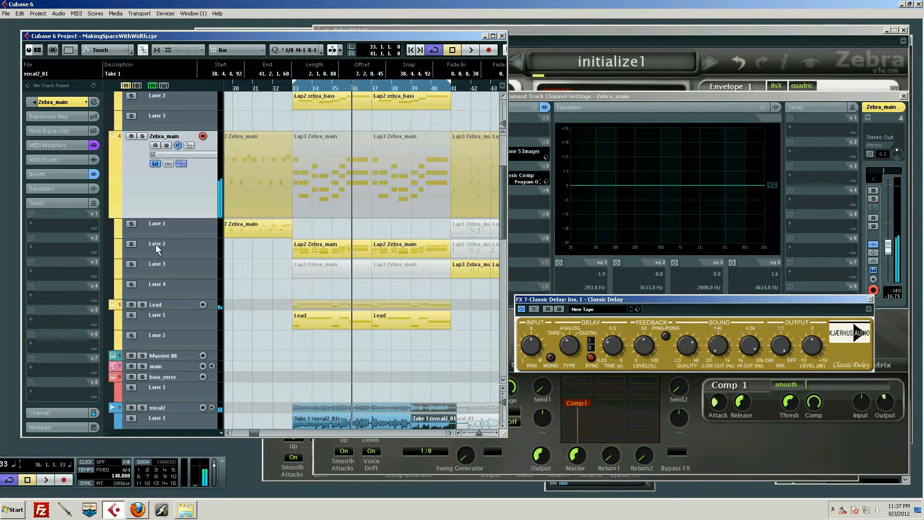
pyautogui.press('space')
# - Solo the Lead track, listen to its part, and turn the solo off
pyautogui.click(143, 305)
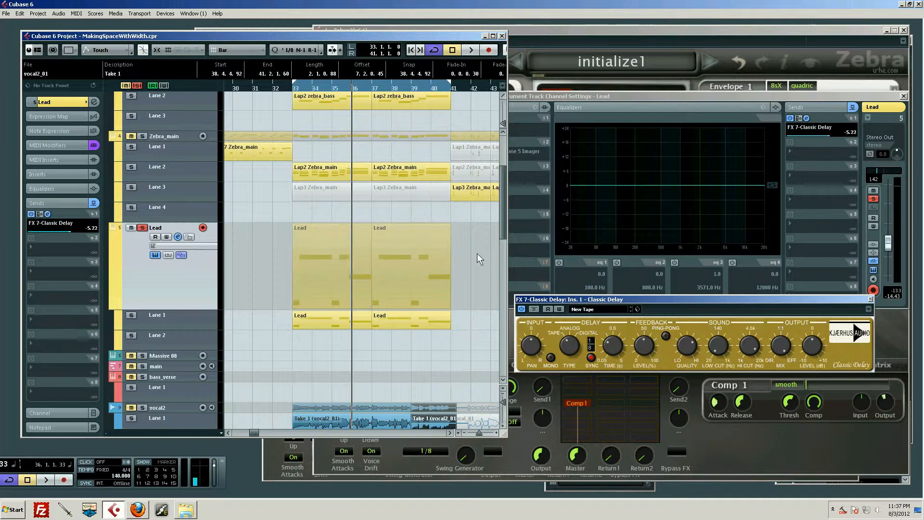
pyautogui.press('space')
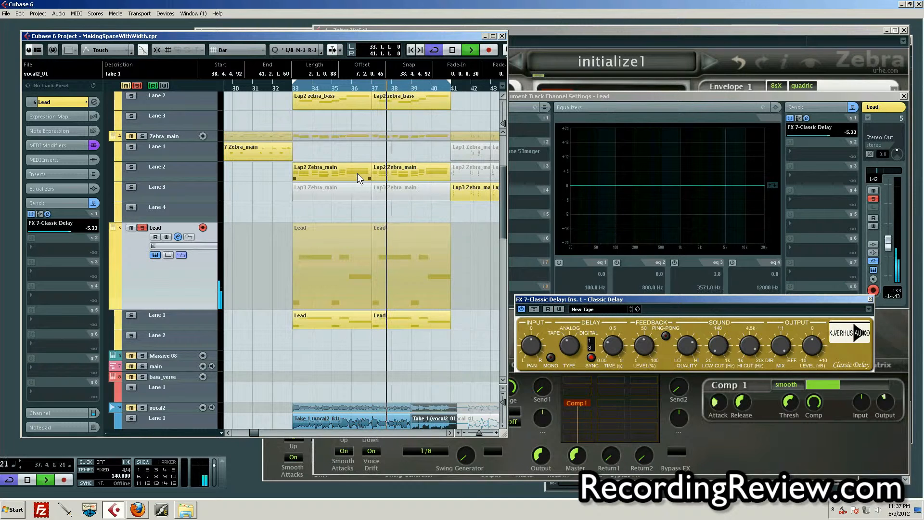
pyautogui.press('space')
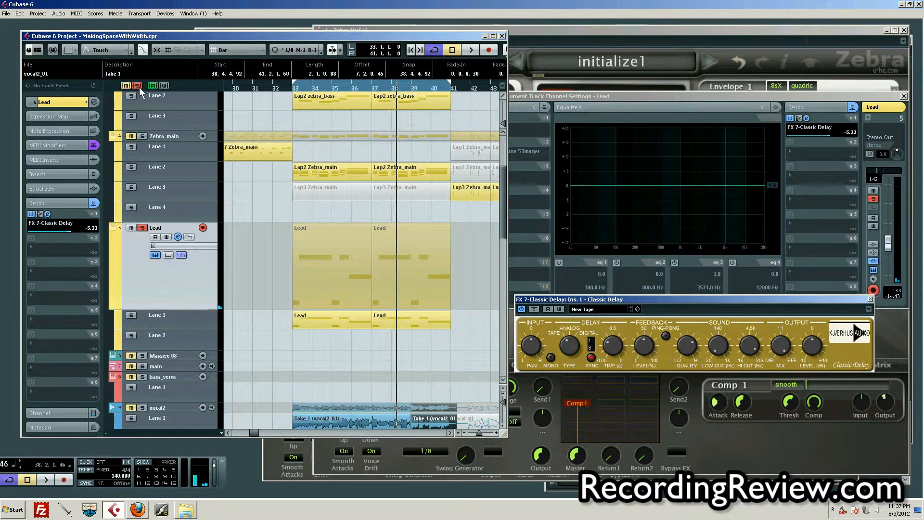
pyautogui.click(142, 228)
# - Move the playhead back to bar 33 and play the full mix with all tracks audible
pyautogui.scroll(4, 376, 215)
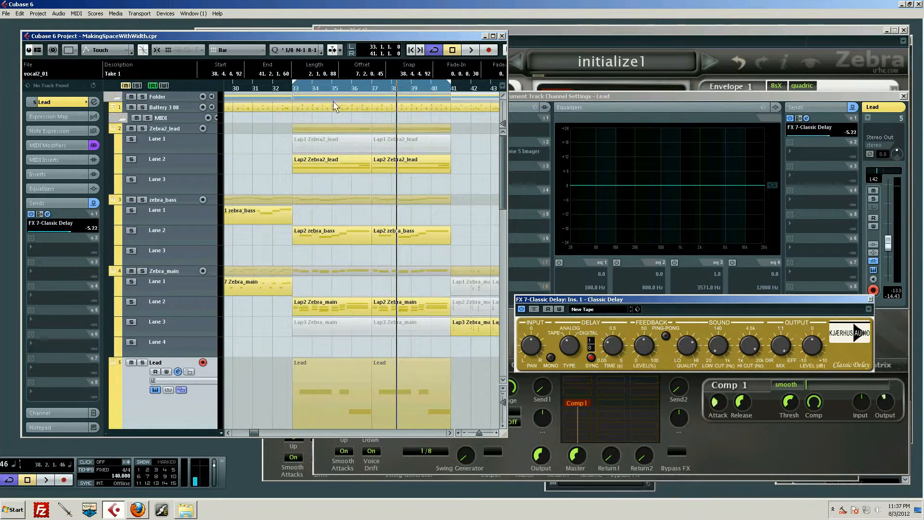
pyautogui.click(305, 88)
pyautogui.moveTo(304, 88); pyautogui.dragTo(292, 86)
pyautogui.click(358, 172)
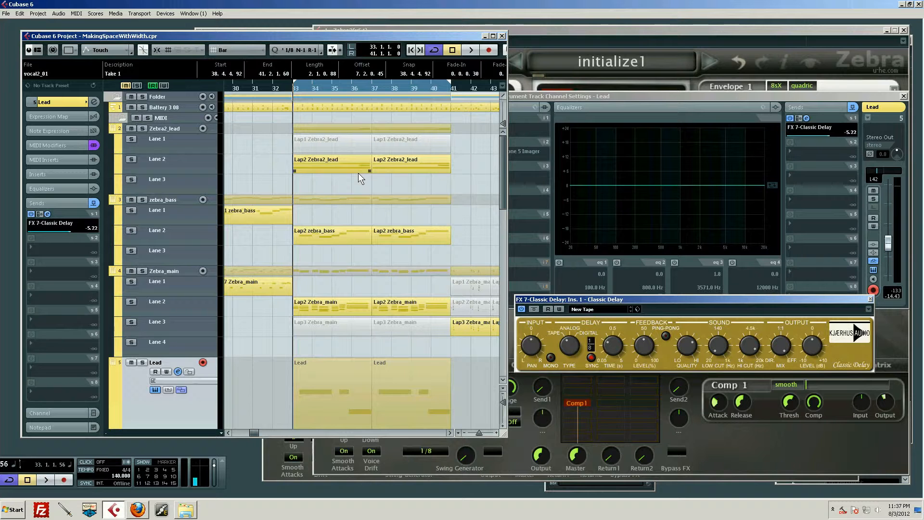
pyautogui.scroll(-3, 311, 281)
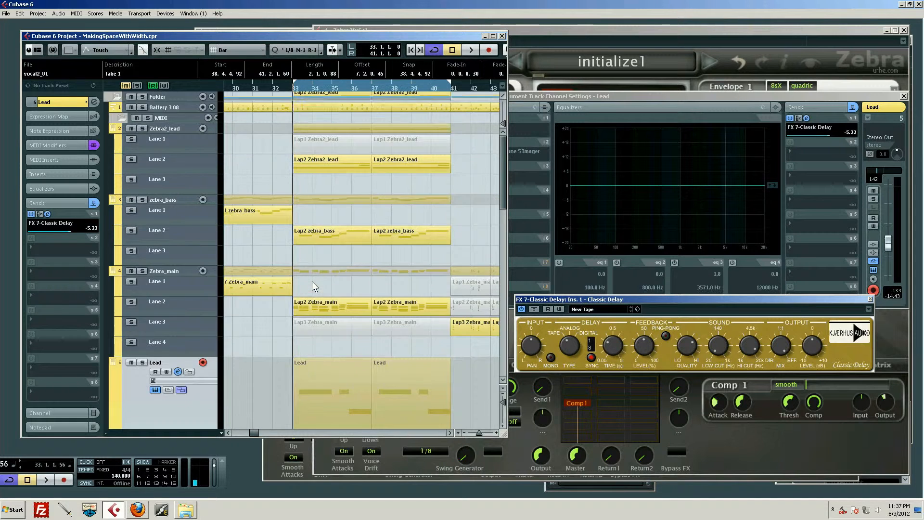
pyautogui.press('space')
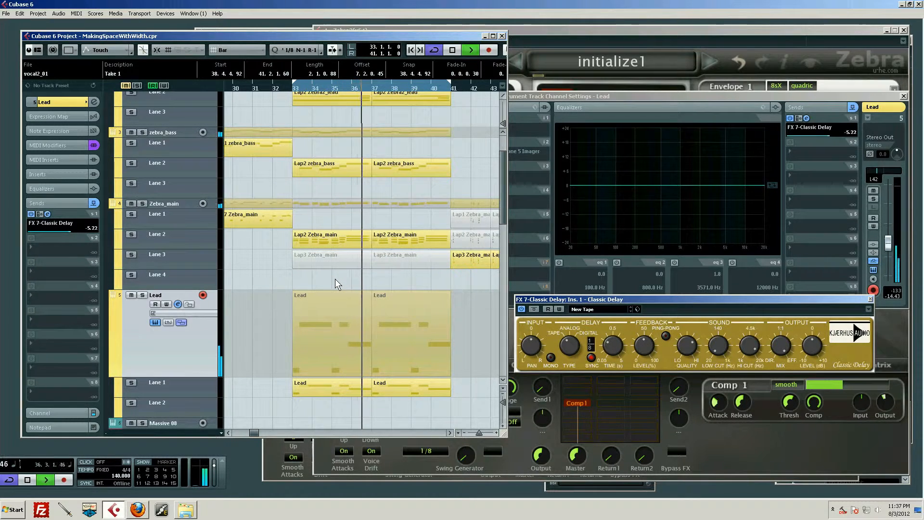
pyautogui.press('space')
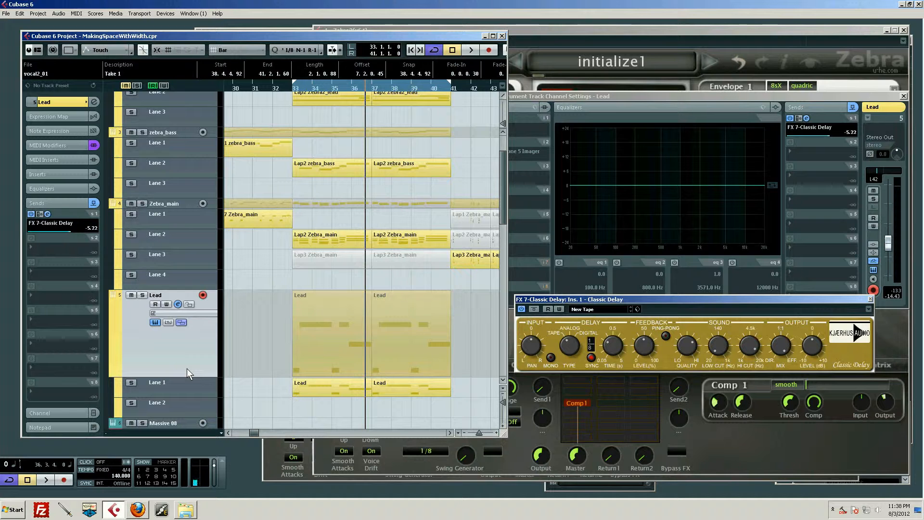
# - Solo the Lead track, play it from bar 33, and listen closely to its first part
pyautogui.click(142, 295)
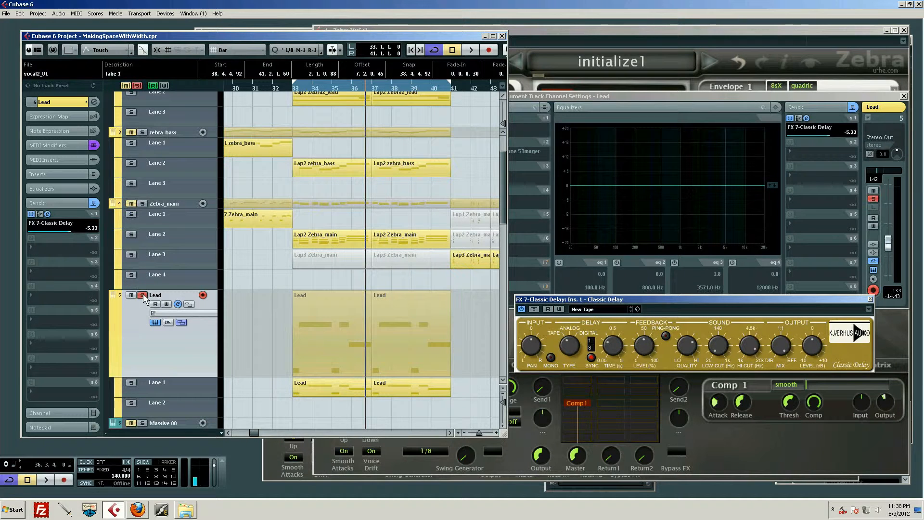
pyautogui.moveTo(307, 88); pyautogui.dragTo(295, 88)
pyautogui.press('space')
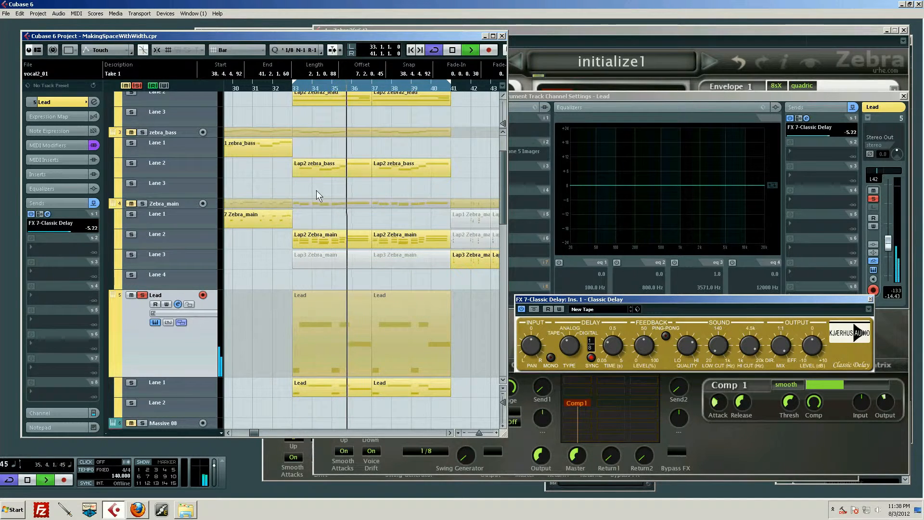
pyautogui.moveTo(326, 88); pyautogui.dragTo(313, 96)
pyautogui.click(345, 362)
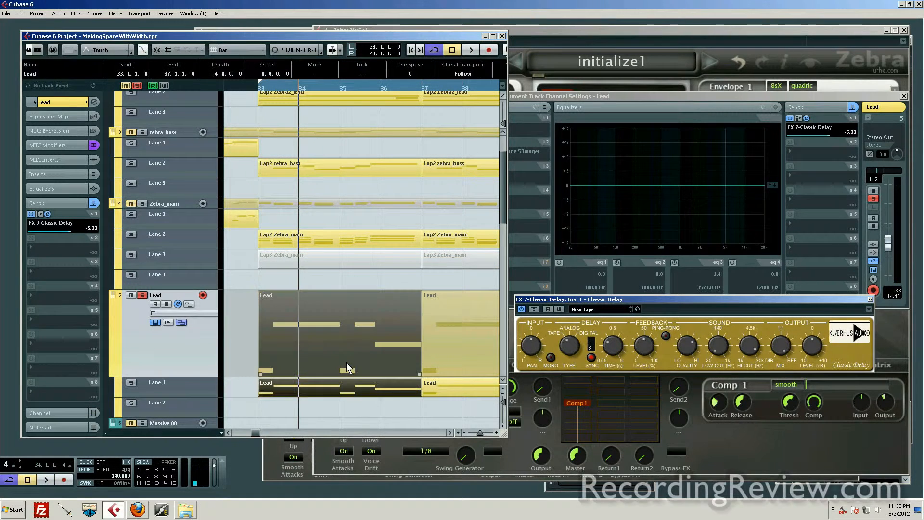
pyautogui.press('space')
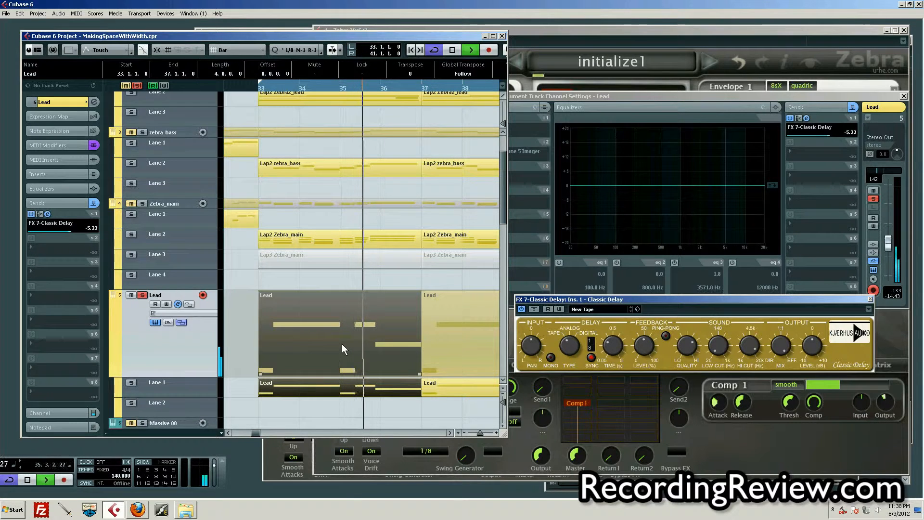
pyautogui.press('space')
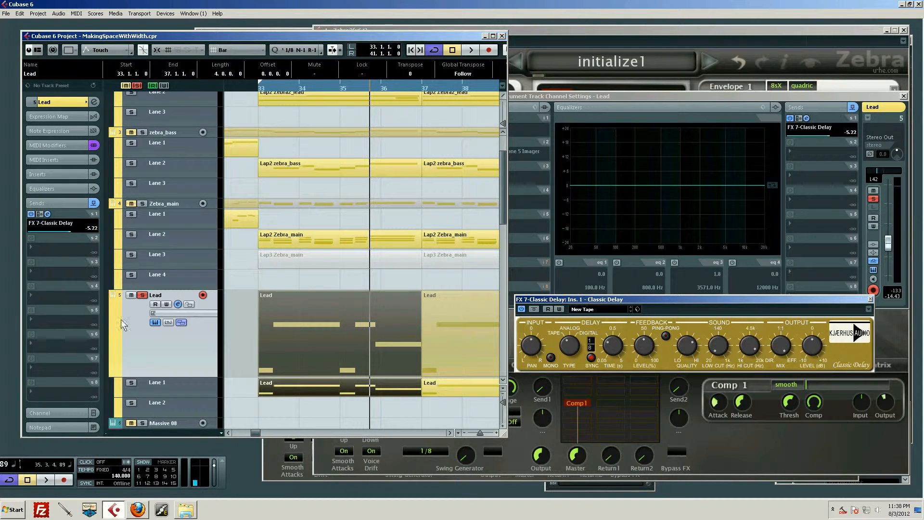
# - Show the Lead track's inserts and channel strip, open its channel settings, and enable the third EQ band
pyautogui.click(62, 173)
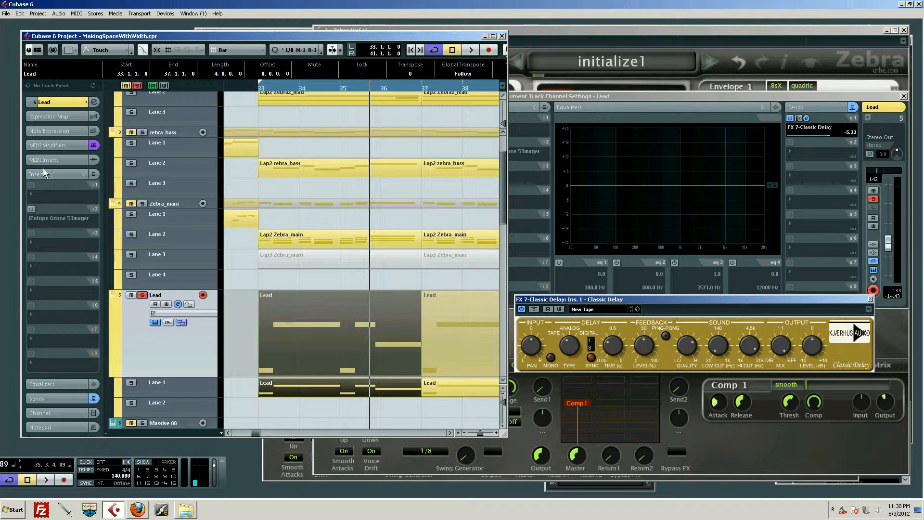
pyautogui.click(54, 412)
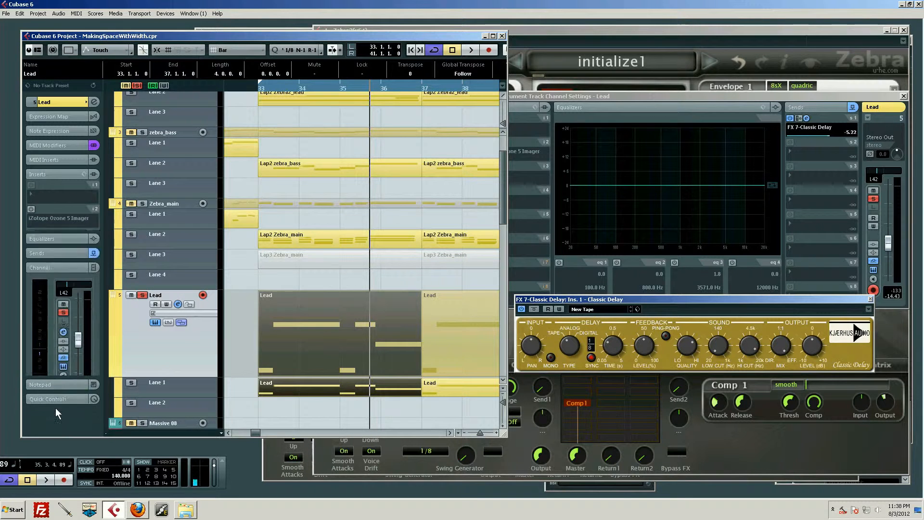
pyautogui.click(63, 298)
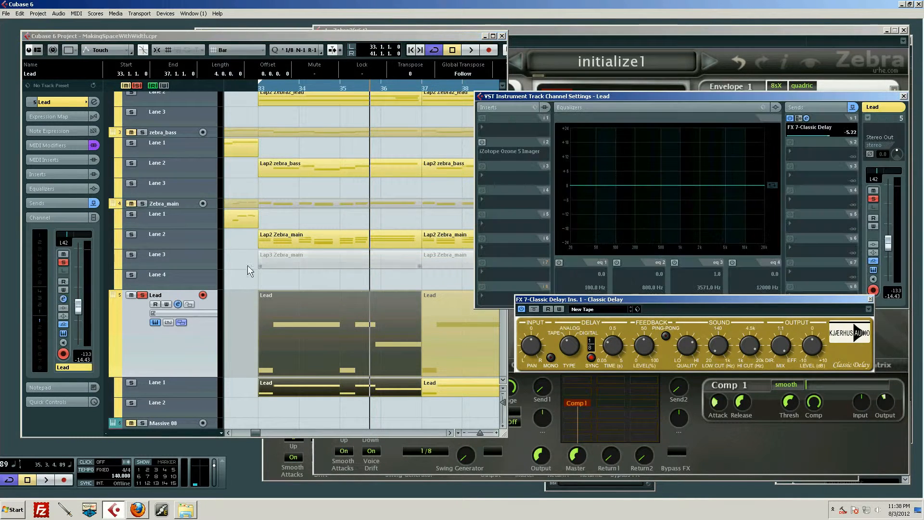
pyautogui.click(673, 263)
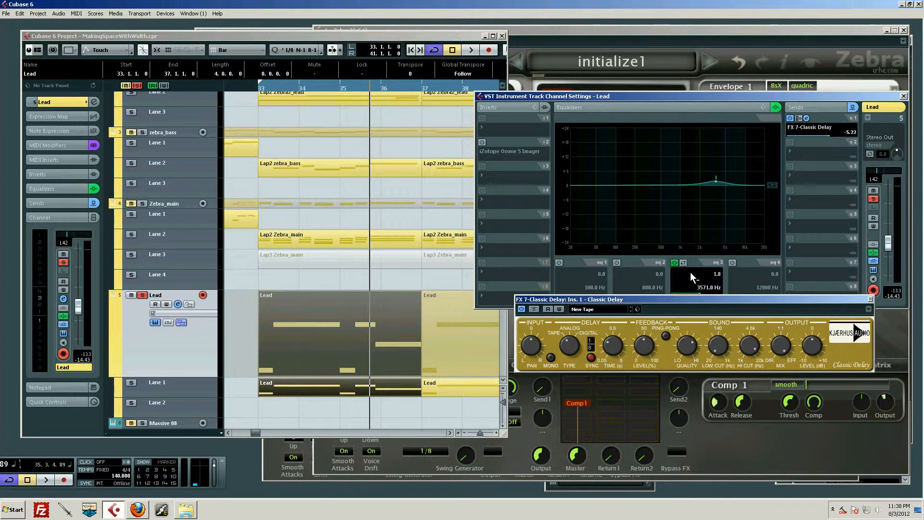
# - Close the Classic Delay effect window and lower the Lead channel's fader to -16.53 dB
pyautogui.click(870, 299)
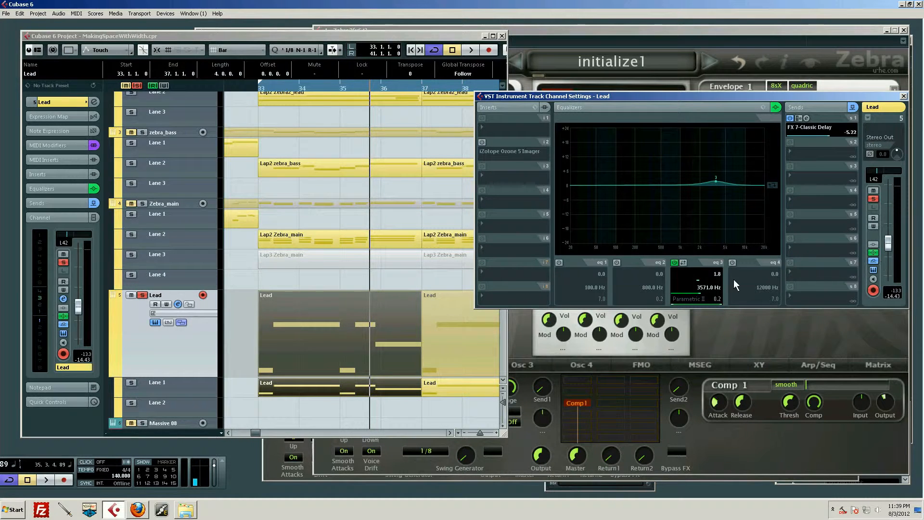
pyautogui.click(896, 291)
pyautogui.moveTo(890, 238); pyautogui.dragTo(888, 243)
# - Play from just before bar 33 to hear the Lead with its EQ boost and lowered level
pyautogui.scroll(1, 888, 242)
pyautogui.moveTo(288, 87); pyautogui.dragTo(253, 74)
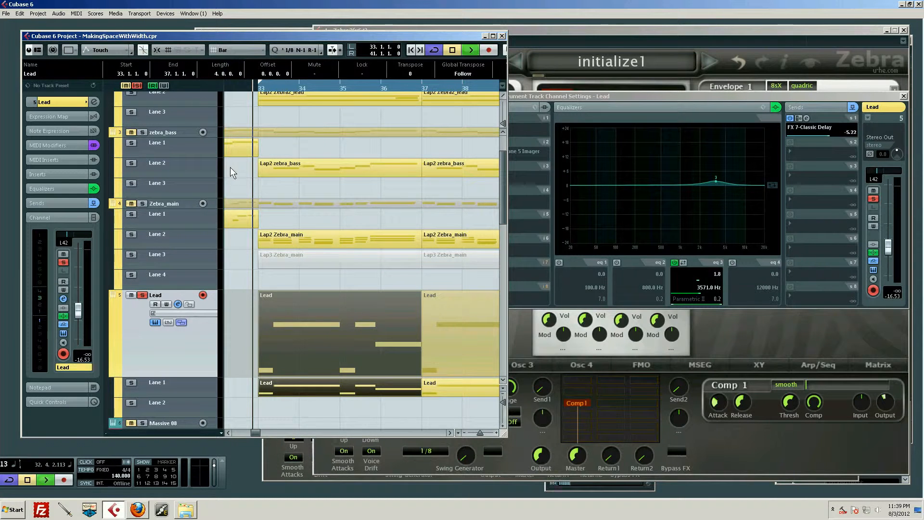
pyautogui.click(280, 172)
pyautogui.press('space')
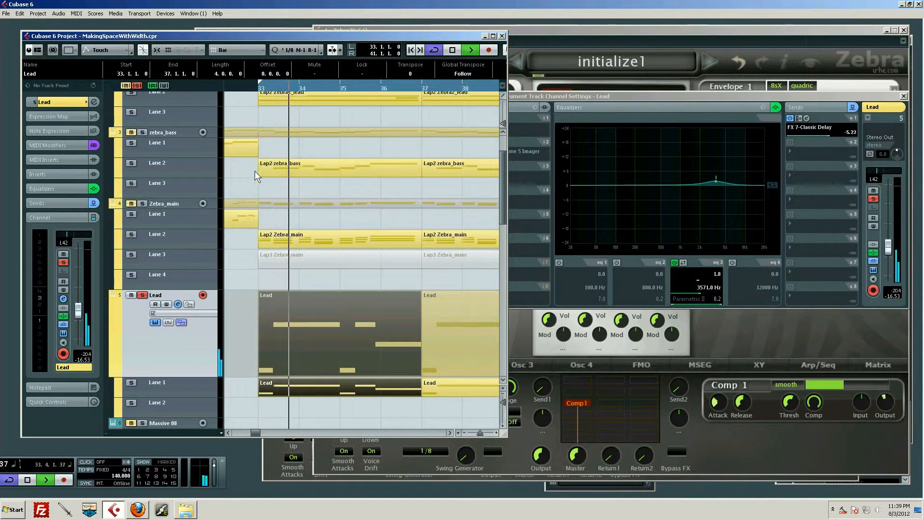
pyautogui.press('space')
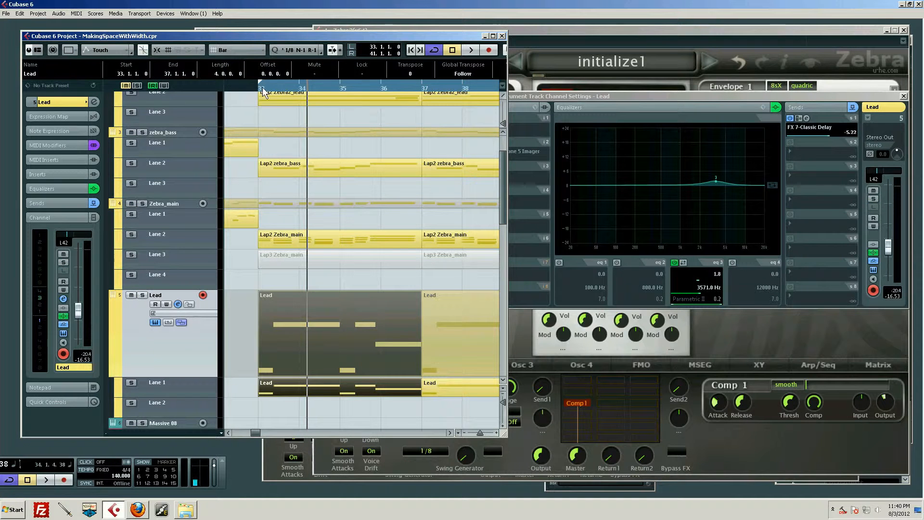
# - Turn off the Lead's third EQ band, set its fader back to -14.43 dB, and play the mix for comparison
pyautogui.click(674, 262)
pyautogui.press('space')
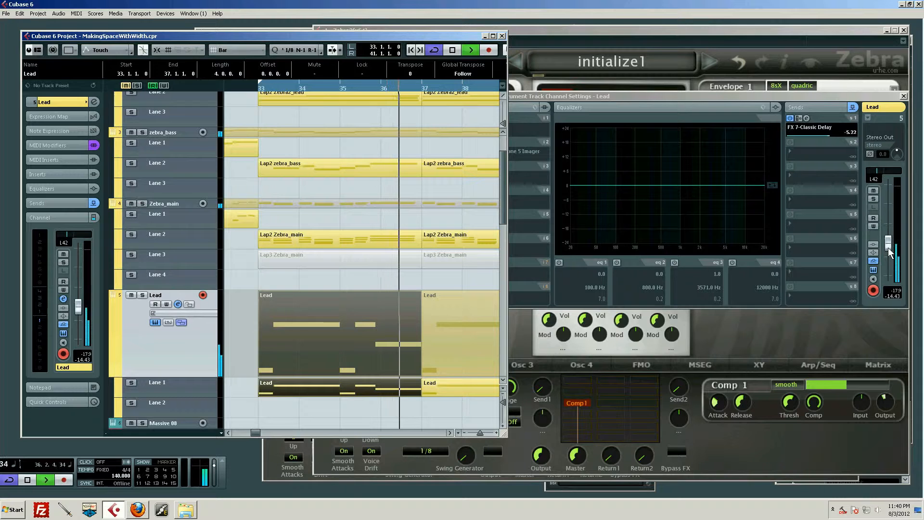
pyautogui.press('space')
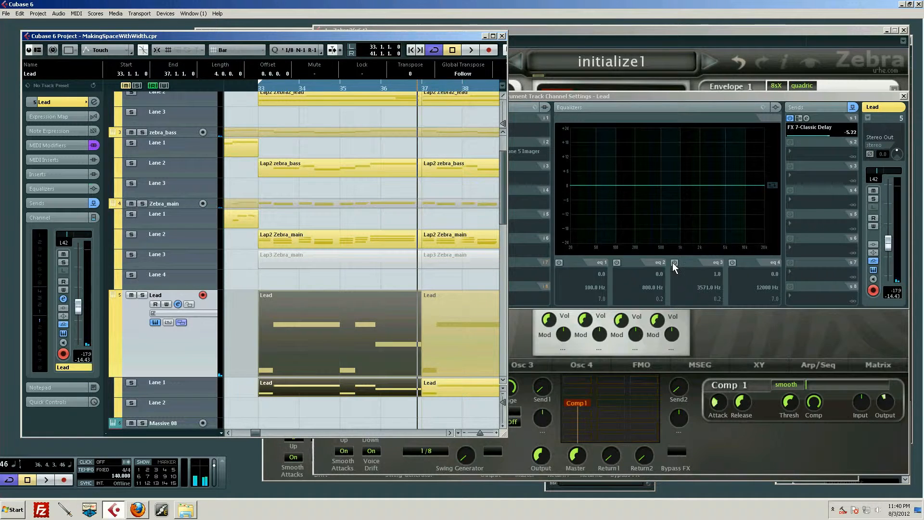
# - Re-enable the Lead's third EQ band, lower its fader to -16.53 dB, and play from just before bar 33
pyautogui.click(674, 262)
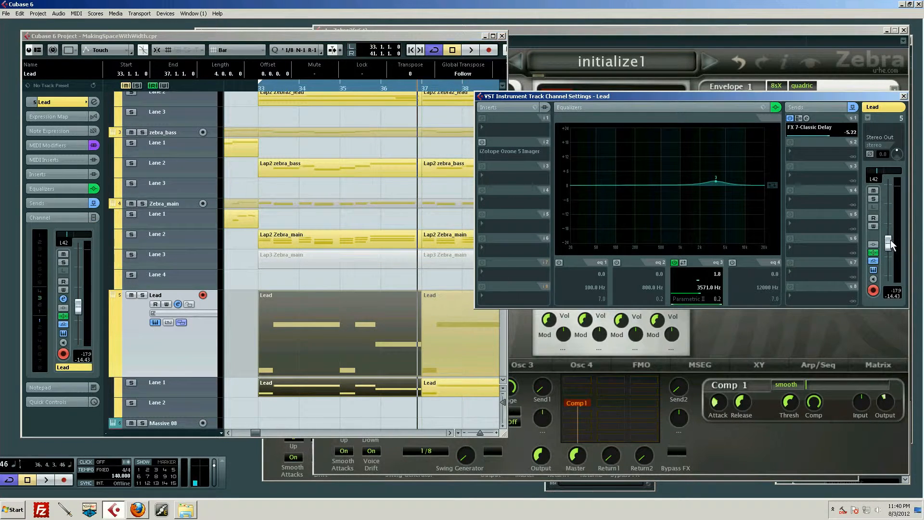
pyautogui.moveTo(891, 240); pyautogui.dragTo(890, 245)
pyautogui.click(246, 89)
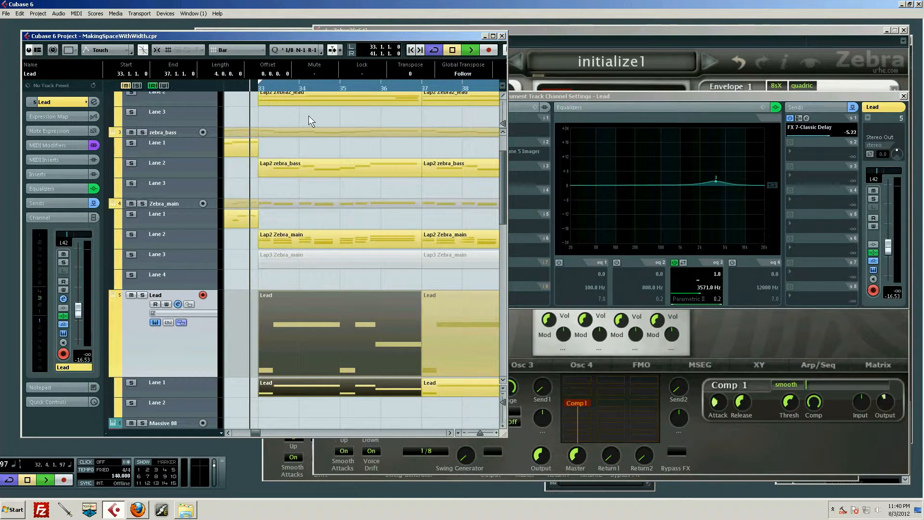
# - Solo the Lead track and play it on its own from just before bar 33
pyautogui.press('space')
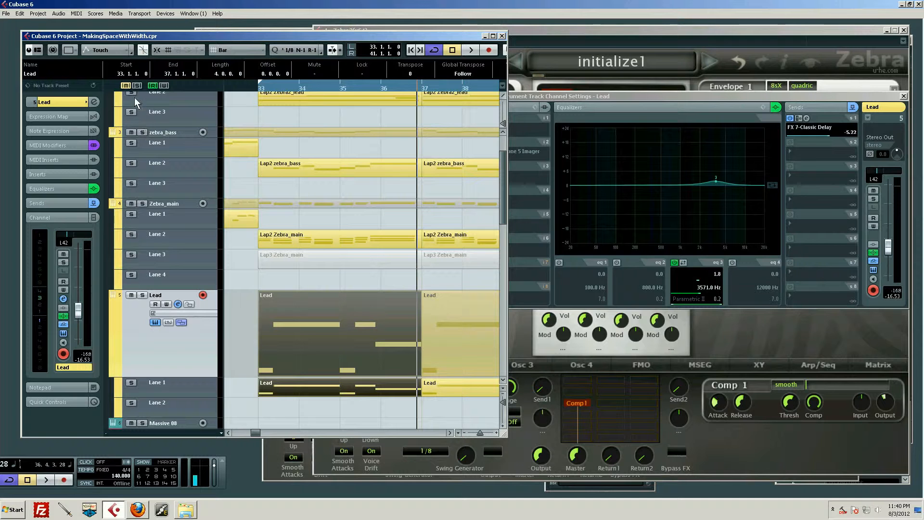
pyautogui.click(142, 295)
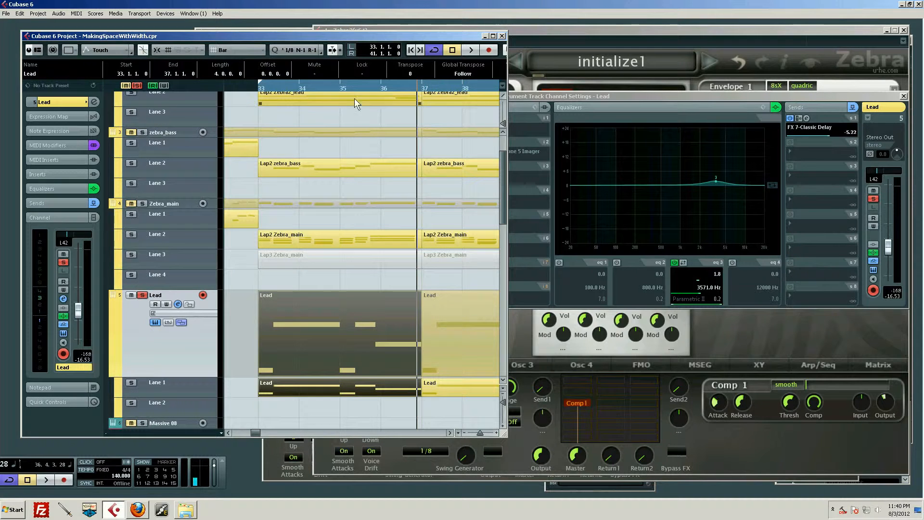
pyautogui.click(242, 80)
pyautogui.click(256, 83)
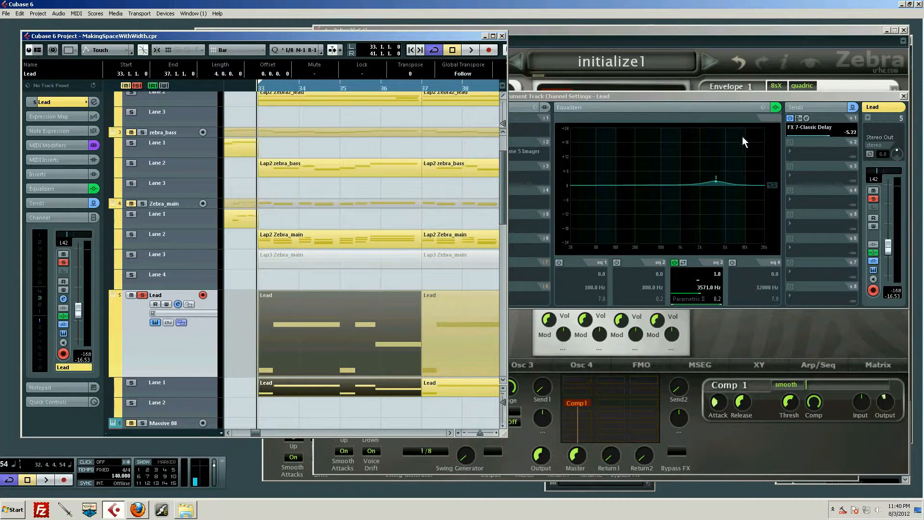
pyautogui.click(761, 106)
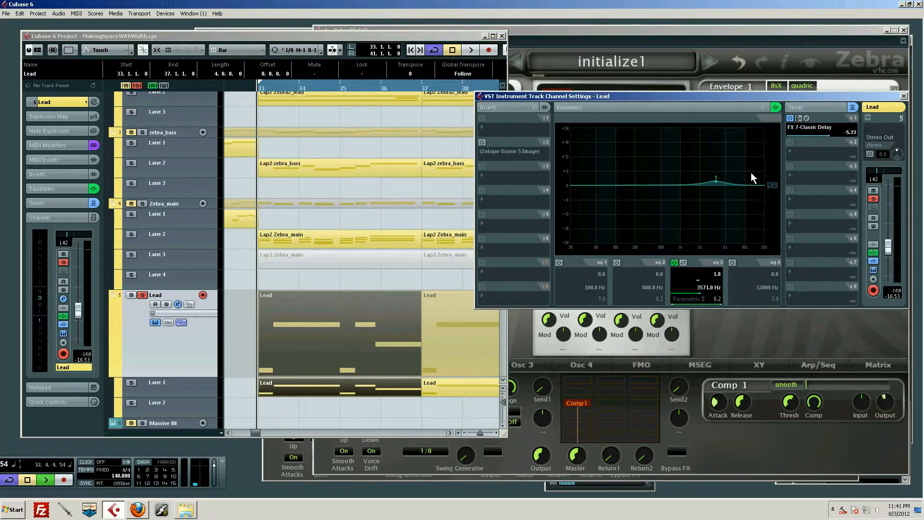
pyautogui.press('space')
# - Toggle the Lead's third EQ band off and on during playback to compare its sound, and stop playback
pyautogui.click(676, 261)
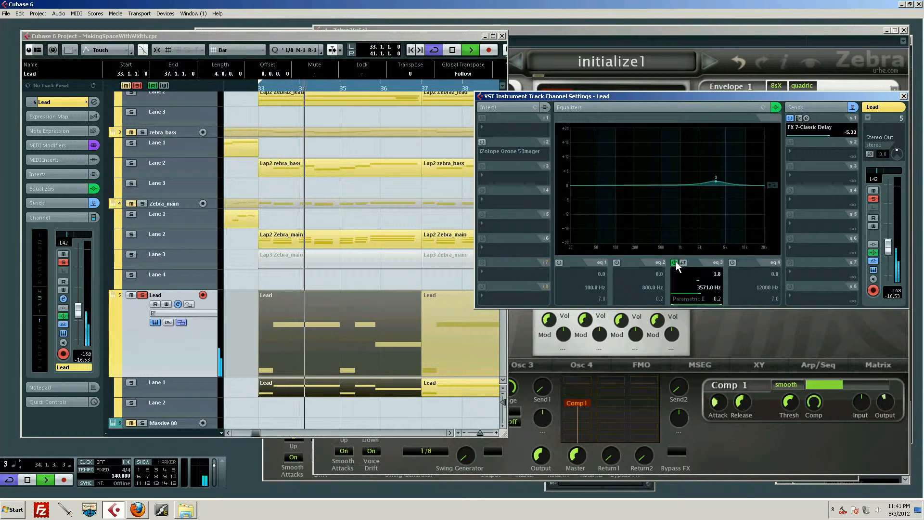
pyautogui.click(676, 262)
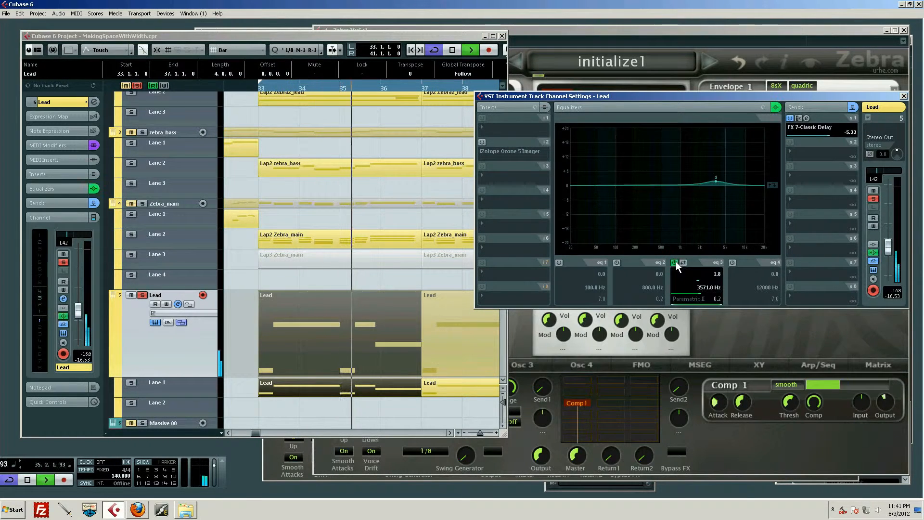
pyautogui.click(676, 262)
pyautogui.click(676, 261)
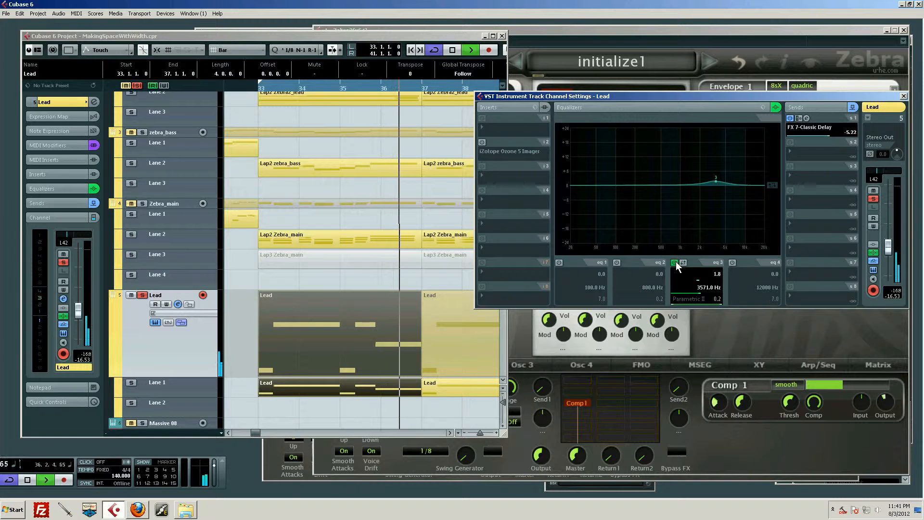
pyautogui.press('space')
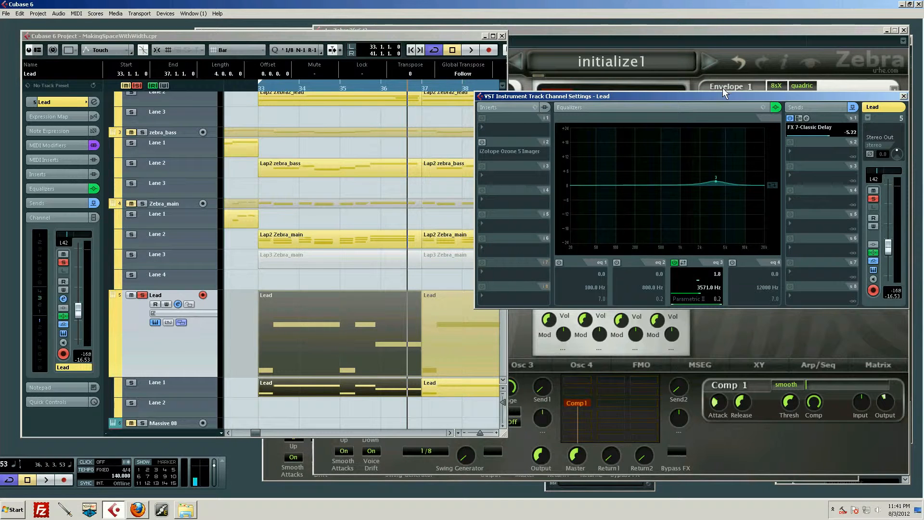
pyautogui.moveTo(720, 95); pyautogui.dragTo(721, 77)
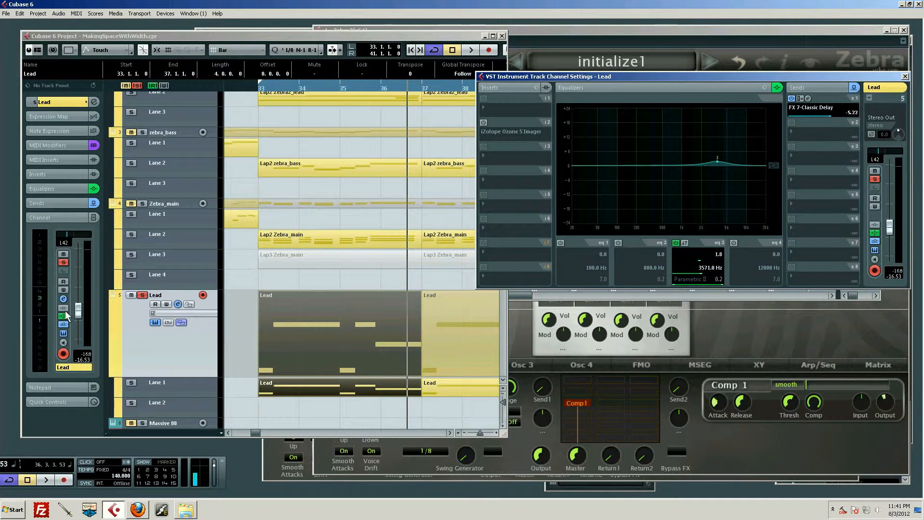
# - Unsolo the Lead, solo Zebra_main, and listen to it with its channel settings open
pyautogui.click(142, 294)
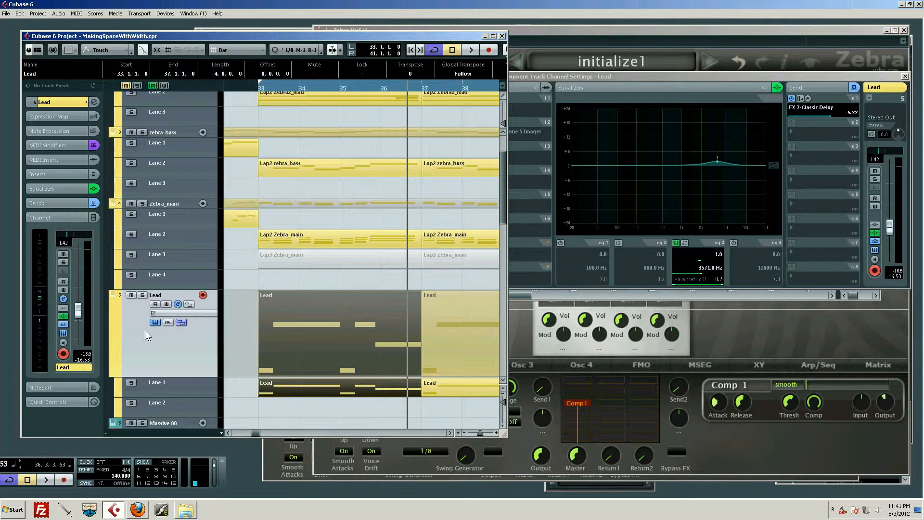
pyautogui.click(176, 201)
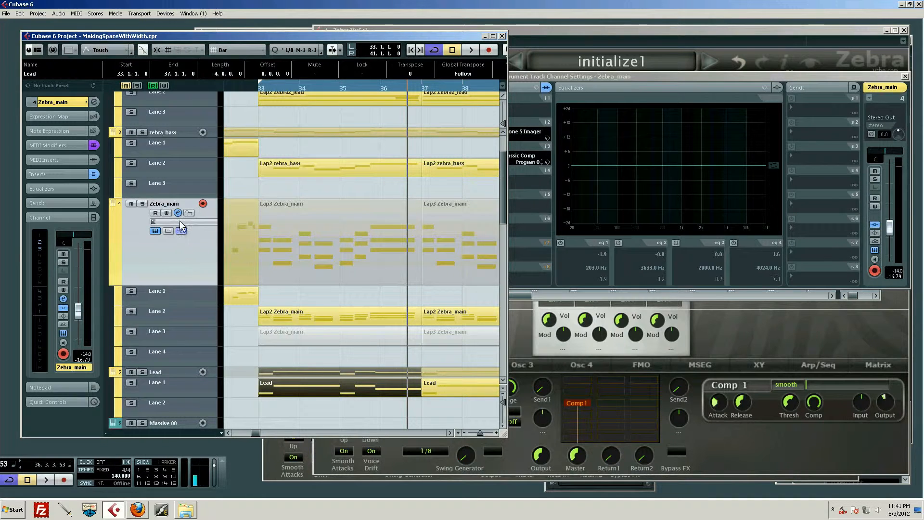
pyautogui.click(178, 212)
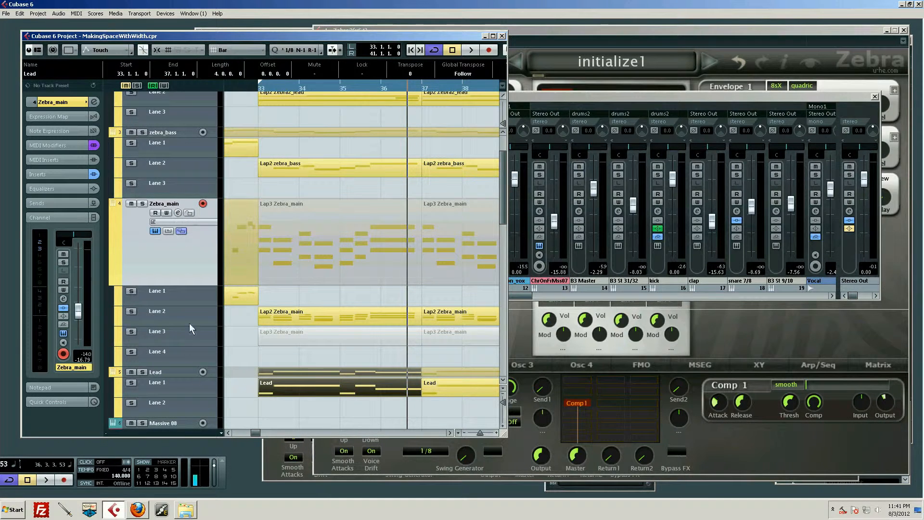
pyautogui.click(142, 203)
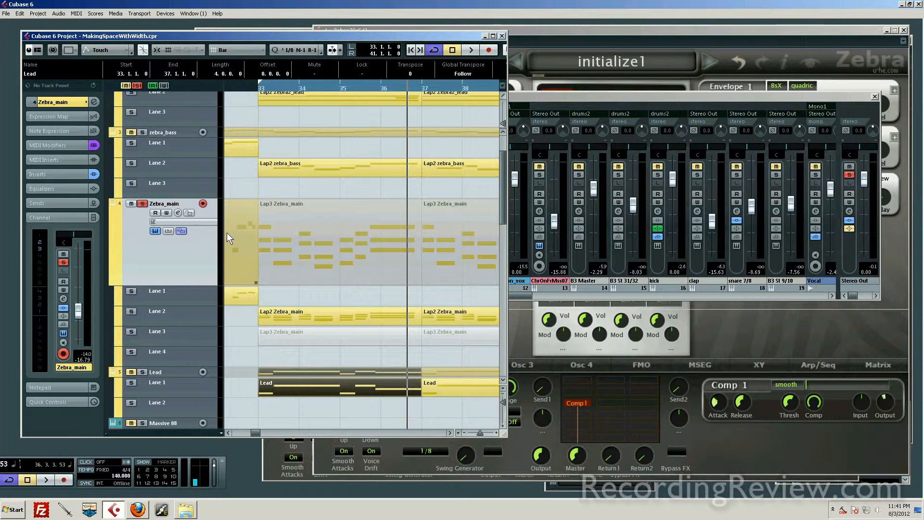
pyautogui.press('space')
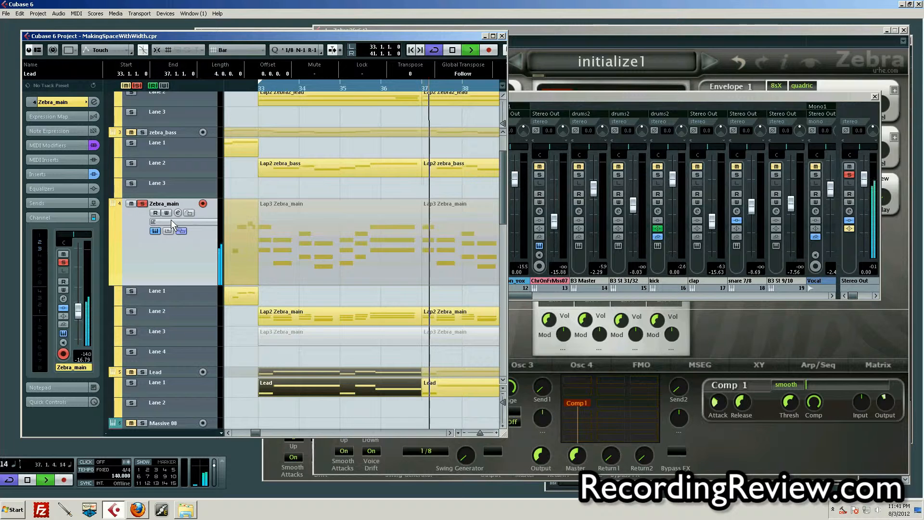
pyautogui.click(177, 212)
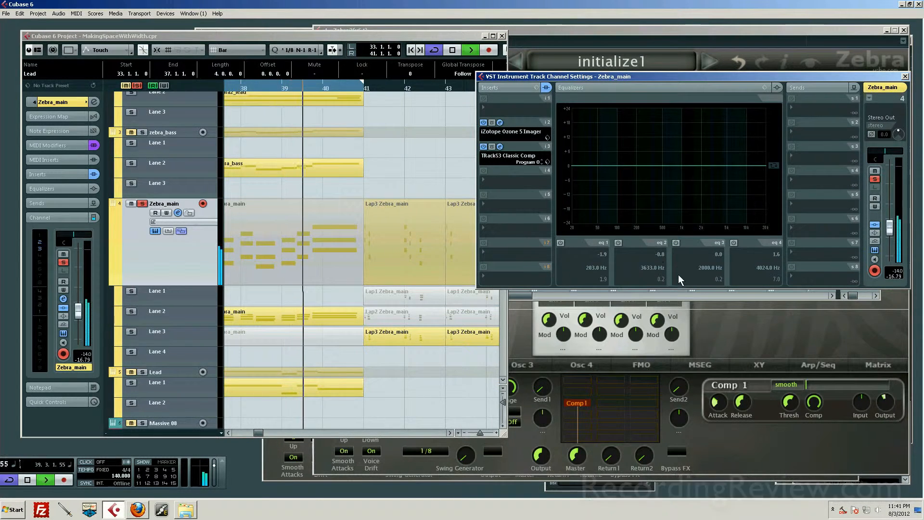
pyautogui.press('space')
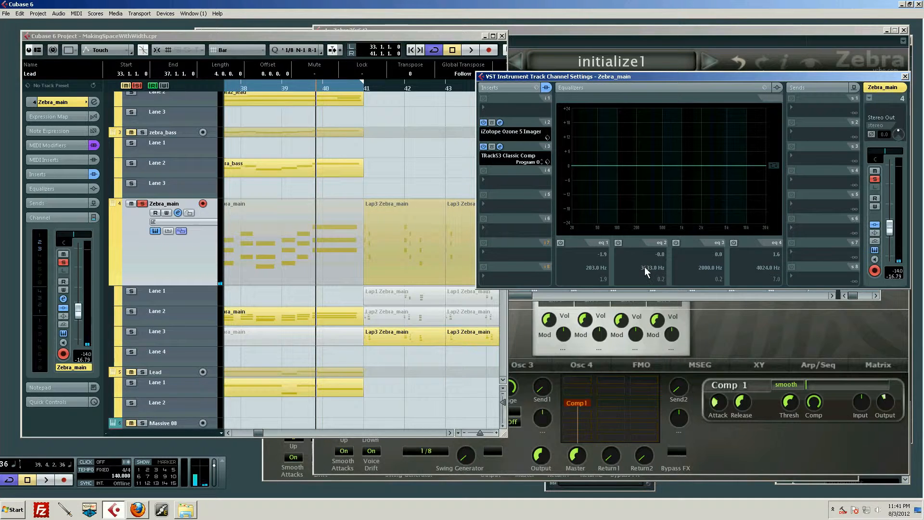
# - Enable Zebra_main's second EQ band and set it to 3500 Hz with a gain of -1.0 dB
pyautogui.click(618, 243)
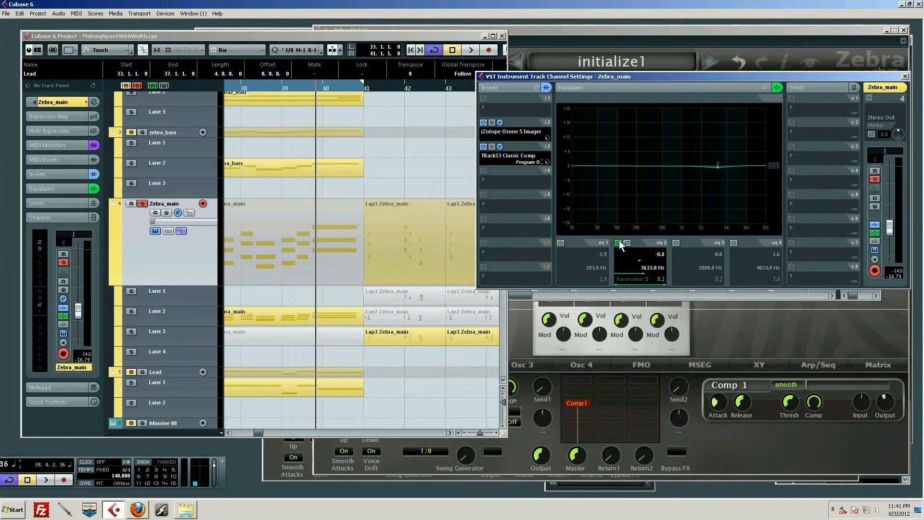
pyautogui.doubleClick(642, 265)
pyautogui.write('3500')
pyautogui.press('Return')
pyautogui.click(661, 255)
pyautogui.write('-1')
pyautogui.press('Return')
# - Clear the solo and play the full mix from bar 33, switching Zebra_main's second EQ band off and on to compare
pyautogui.moveTo(306, 91); pyautogui.dragTo(254, 81)
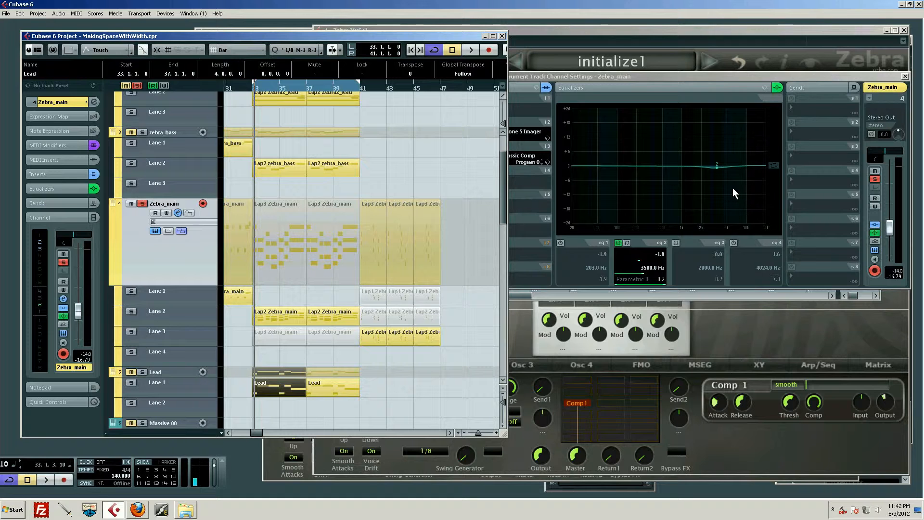
pyautogui.click(137, 85)
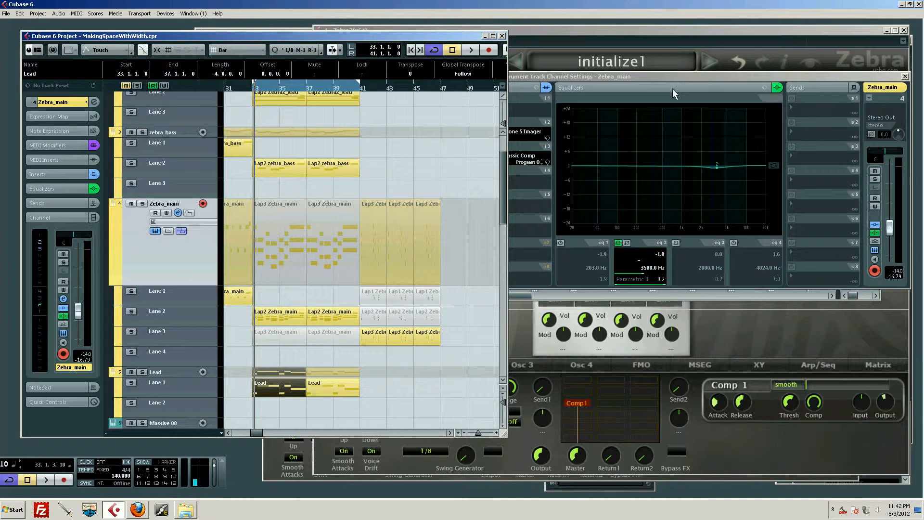
pyautogui.moveTo(673, 77); pyautogui.dragTo(680, 73)
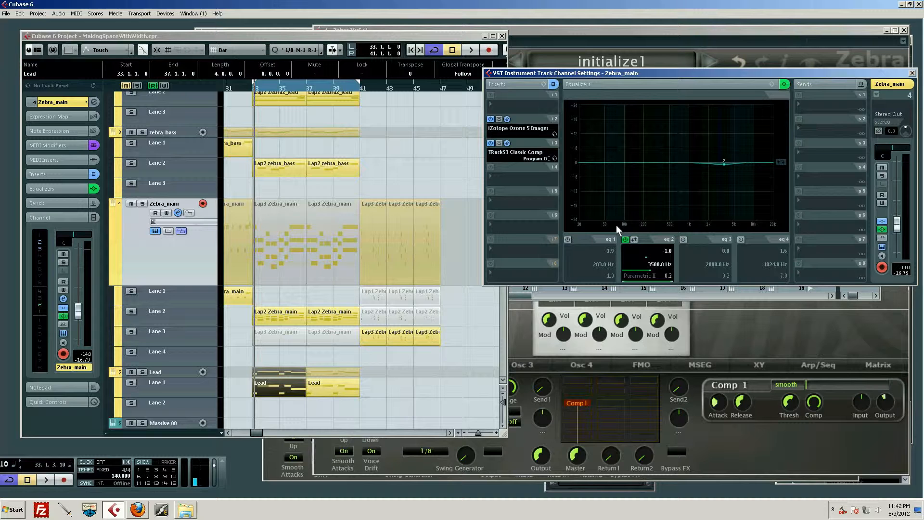
pyautogui.press('space')
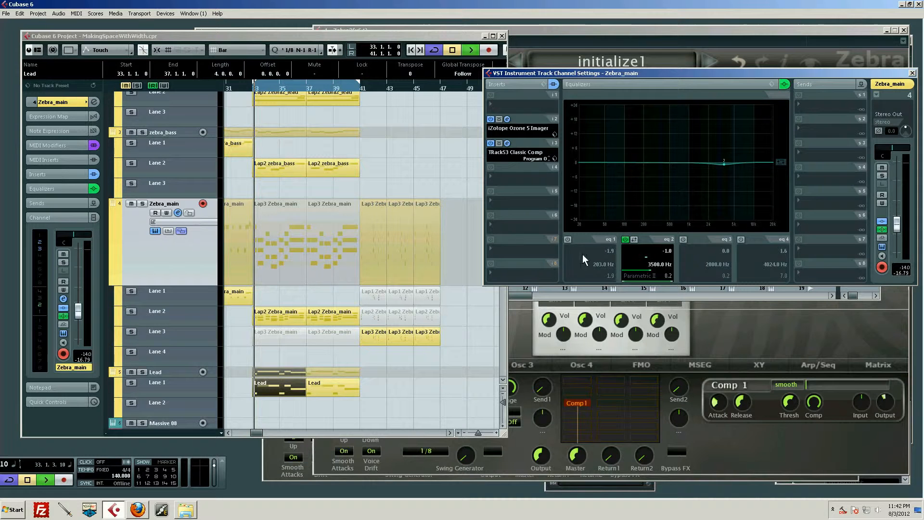
pyautogui.click(625, 239)
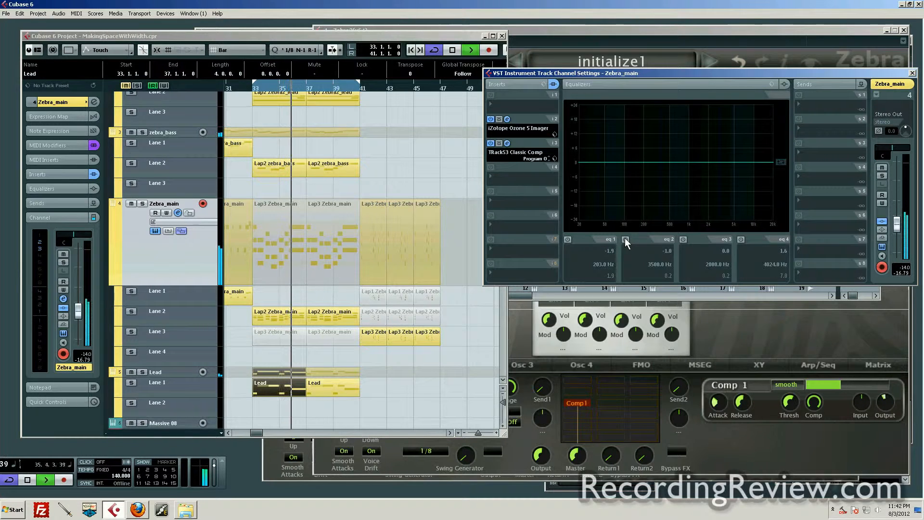
pyautogui.click(625, 239)
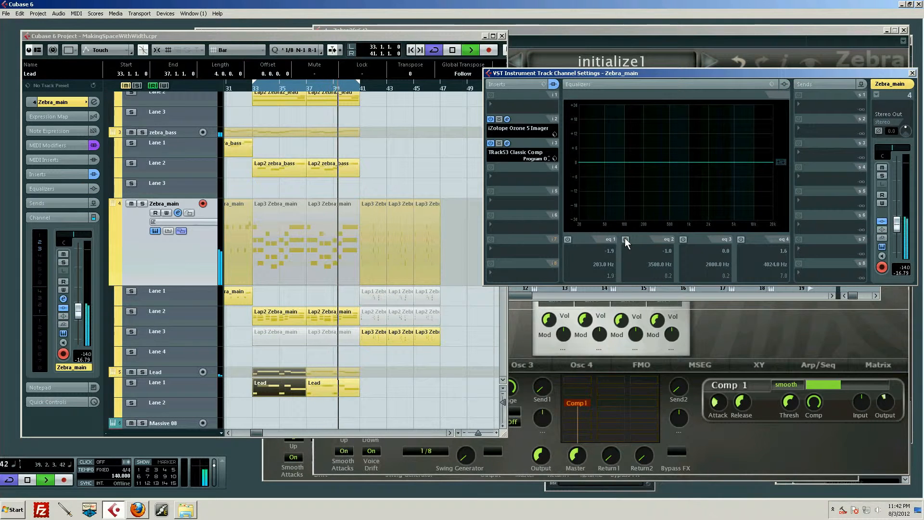
pyautogui.press('space')
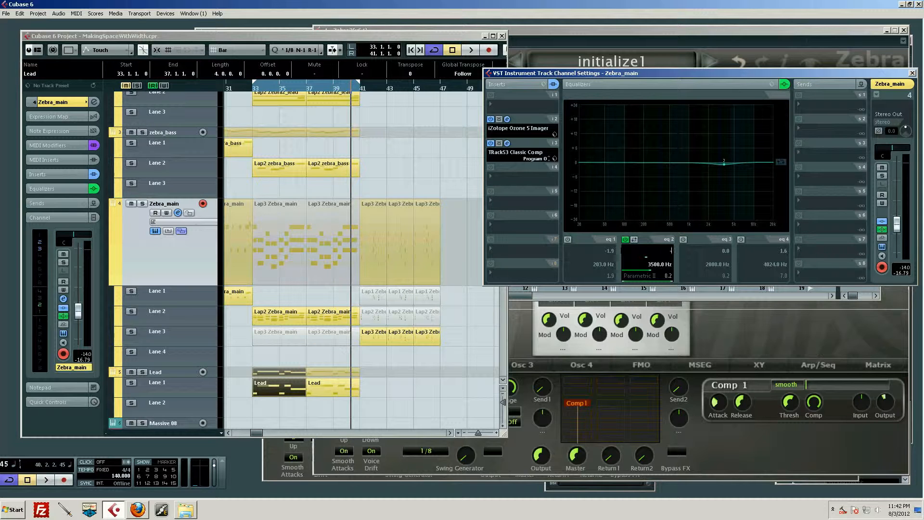
# - Try a gain of -2.0 dB on Zebra_main's second EQ band and toggle the band while playing from bar 33
pyautogui.press('Return')
pyautogui.click(247, 91)
pyautogui.press('space')
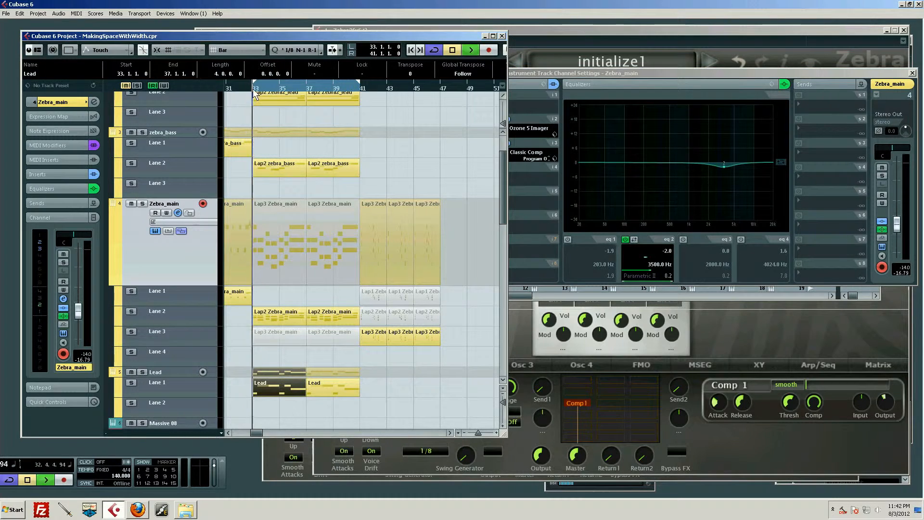
pyautogui.click(627, 239)
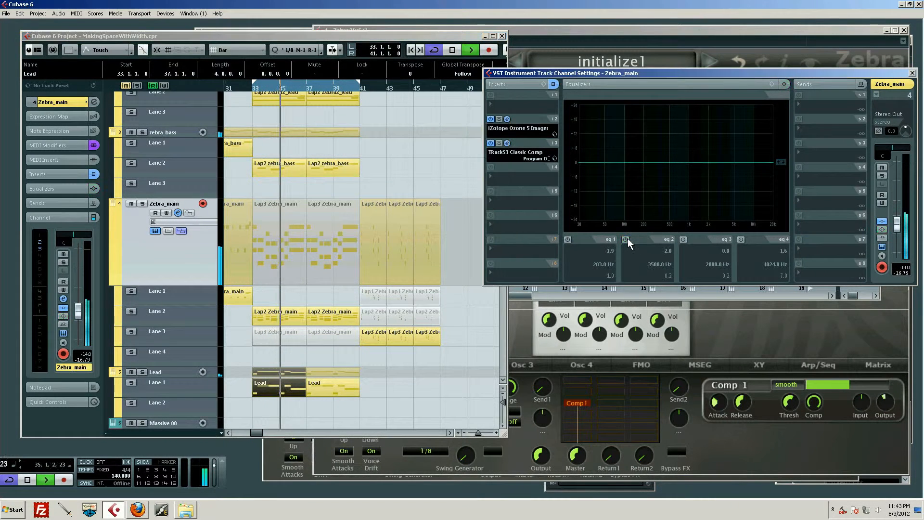
pyautogui.click(627, 238)
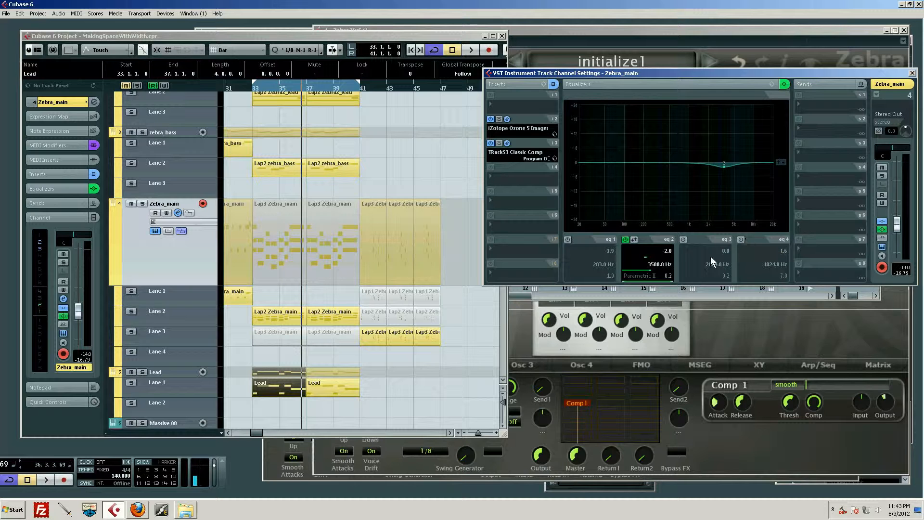
# - Enable Zebra_main's fourth EQ band, a high shelf, and set the second band's gain to -1.0 dB
pyautogui.click(741, 239)
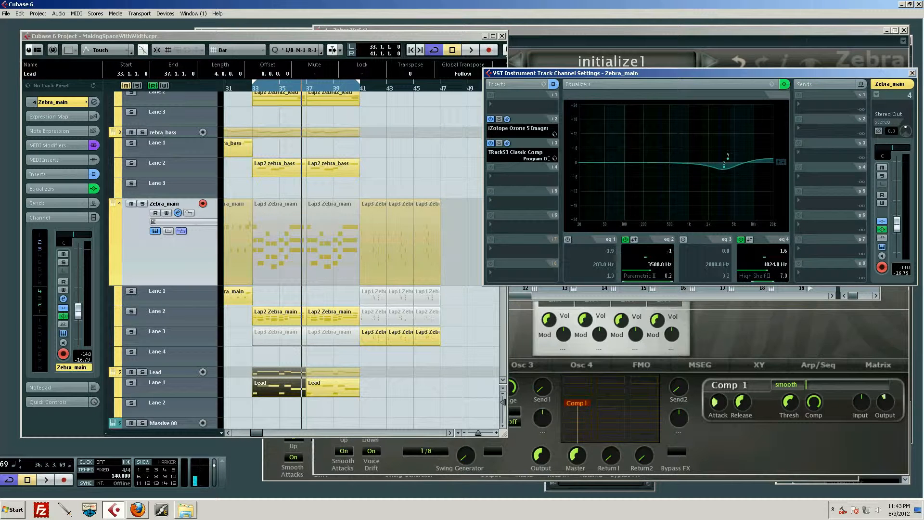
pyautogui.press('Return')
pyautogui.click(199, 264)
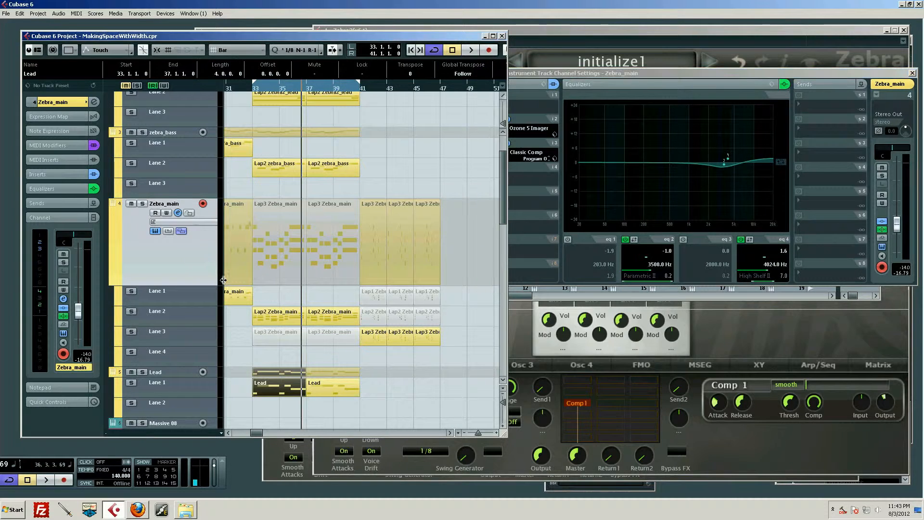
# - Play the full mix to hear Zebra_main with both its midrange cut and high shelf boost, repeating from bar 33
pyautogui.press('space')
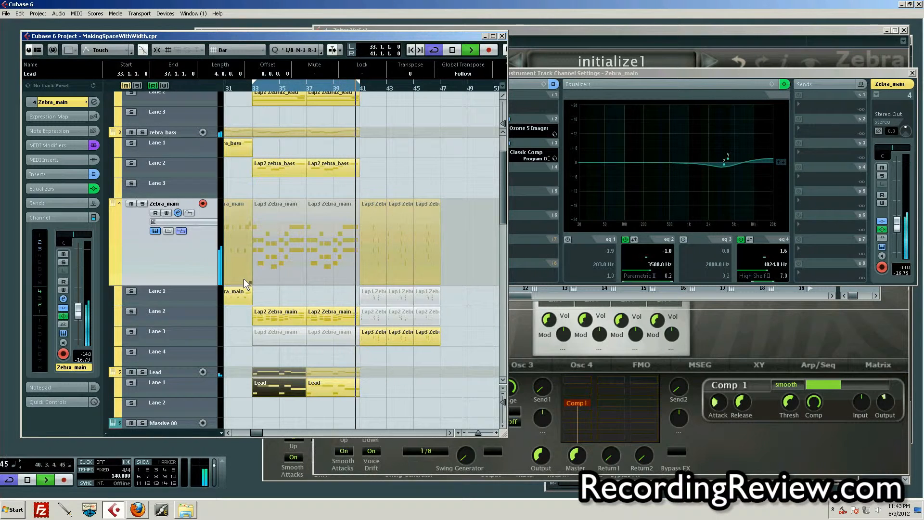
pyautogui.press('space')
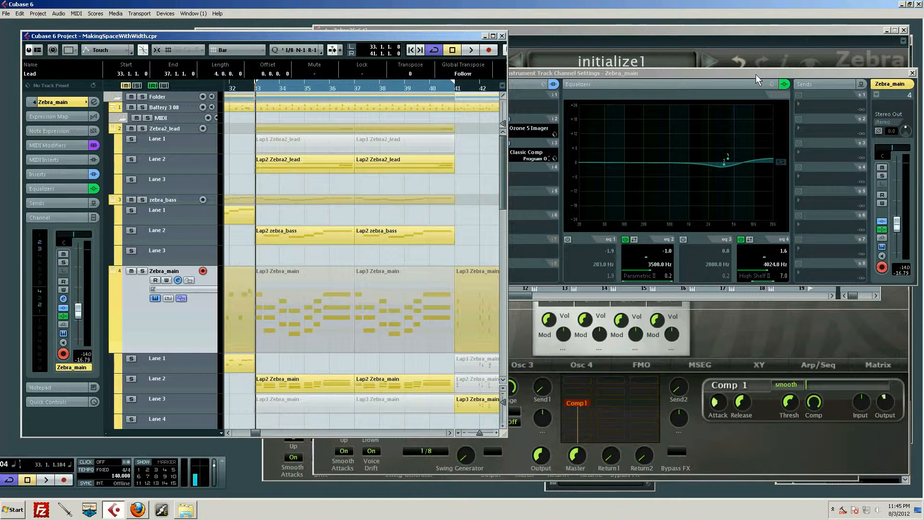
pyautogui.click(705, 75)
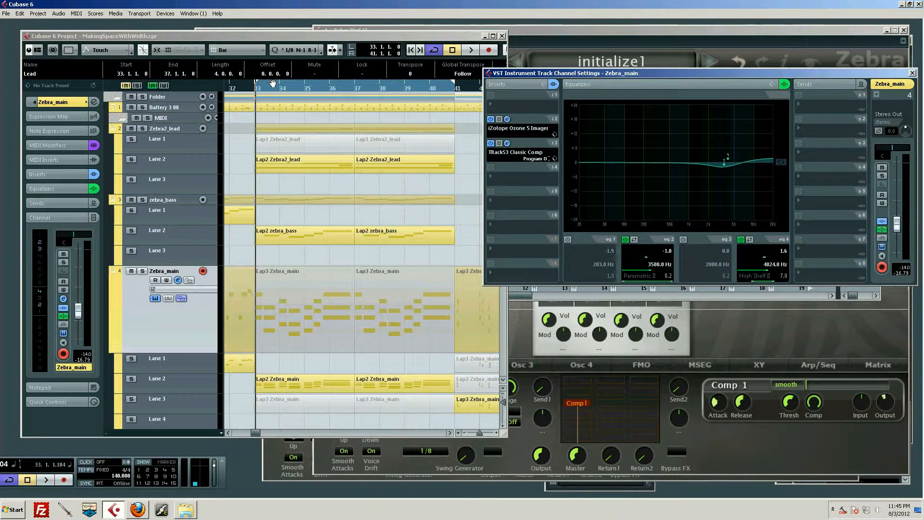
pyautogui.press('space')
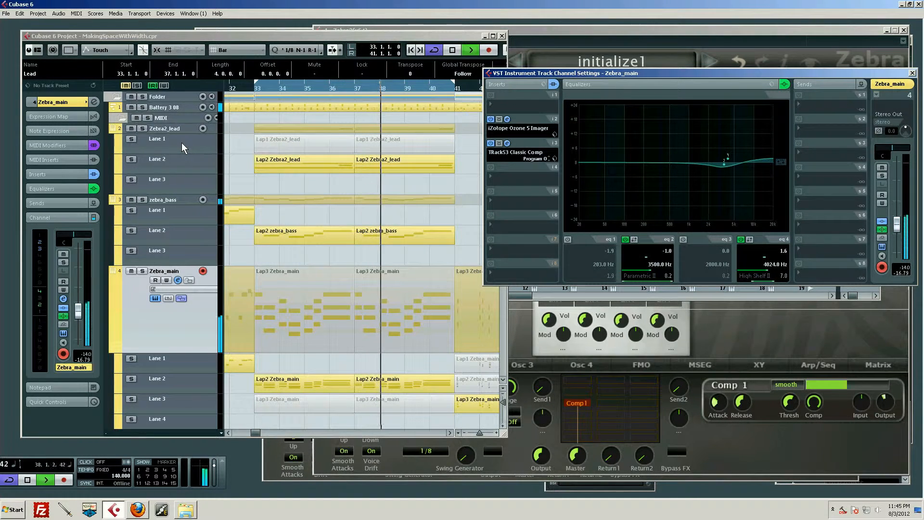
# - Stop the mix, solo Zebra_main, and listen to it alone with its EQ changes
pyautogui.press('space')
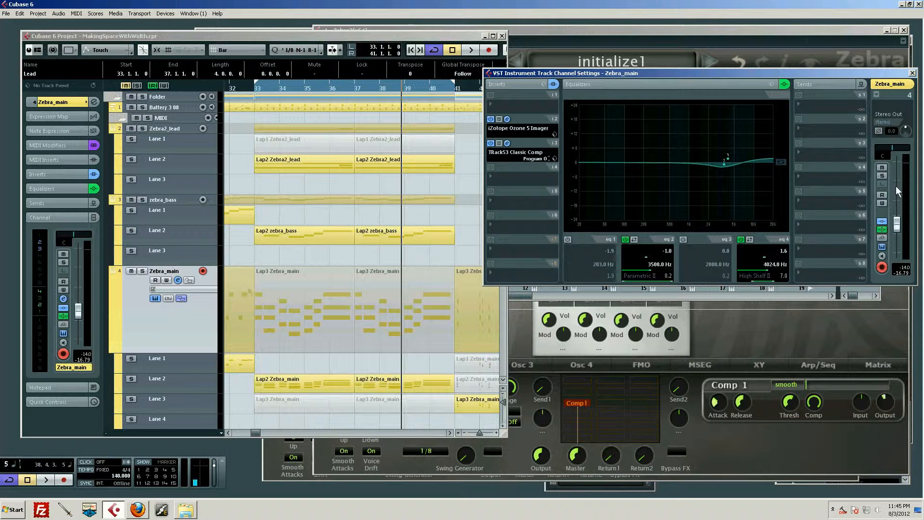
pyautogui.click(882, 175)
pyautogui.press('space')
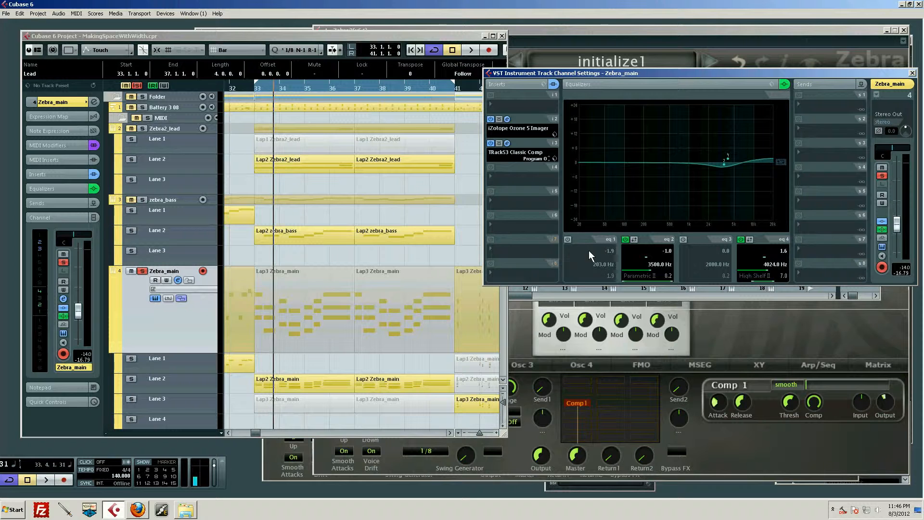
# - Enable Zebra_main's first EQ band, the 203 Hz cut, clear the solo, and return the playhead to bar 33
pyautogui.click(567, 240)
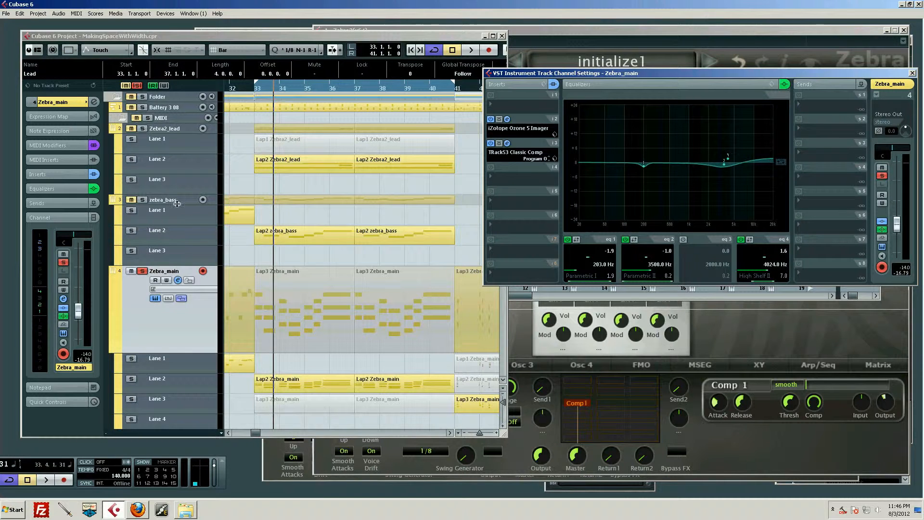
pyautogui.click(137, 86)
pyautogui.moveTo(263, 86); pyautogui.dragTo(253, 86)
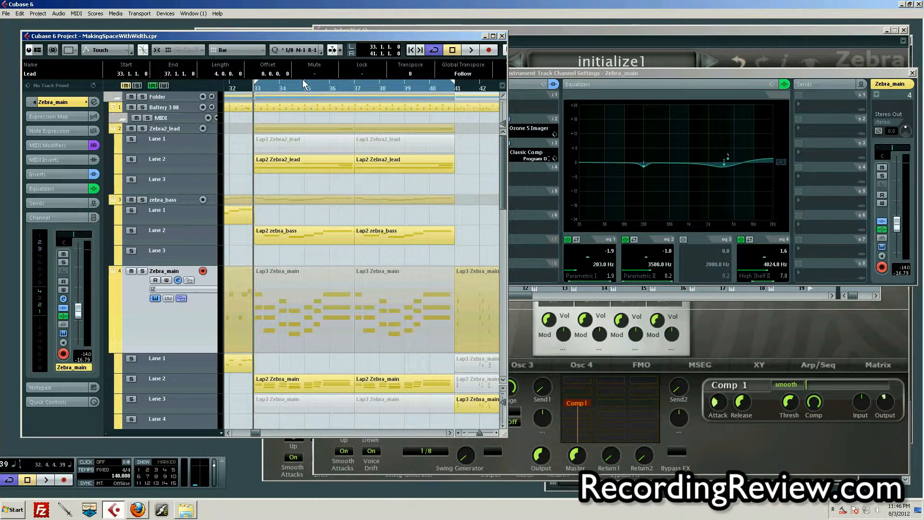
# - Compare the full mix with Zebra_main's first EQ band off and on, leaving the band enabled, and stop playback
pyautogui.click(567, 239)
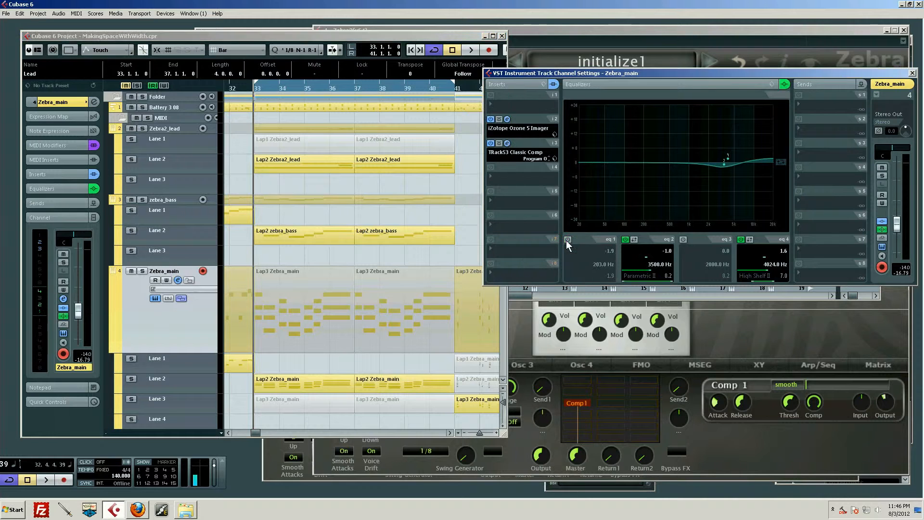
pyautogui.press('space')
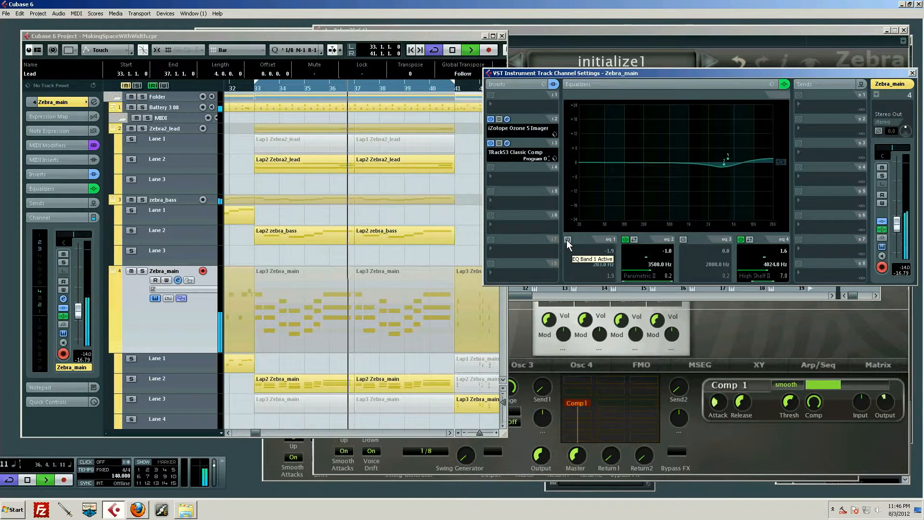
pyautogui.click(566, 240)
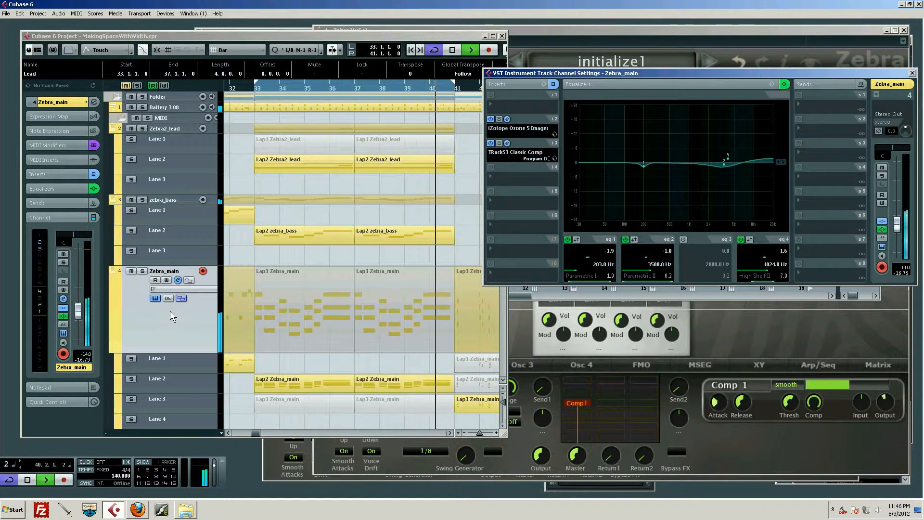
pyautogui.press('space')
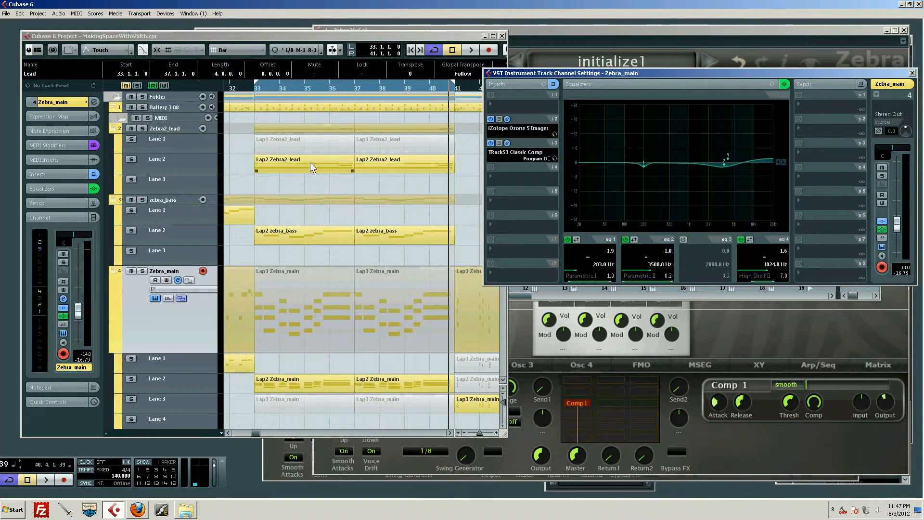
# - Open the Zebra2 instrument of the zebra_bass track and set EQ1 active in its effects grid
pyautogui.click(183, 198)
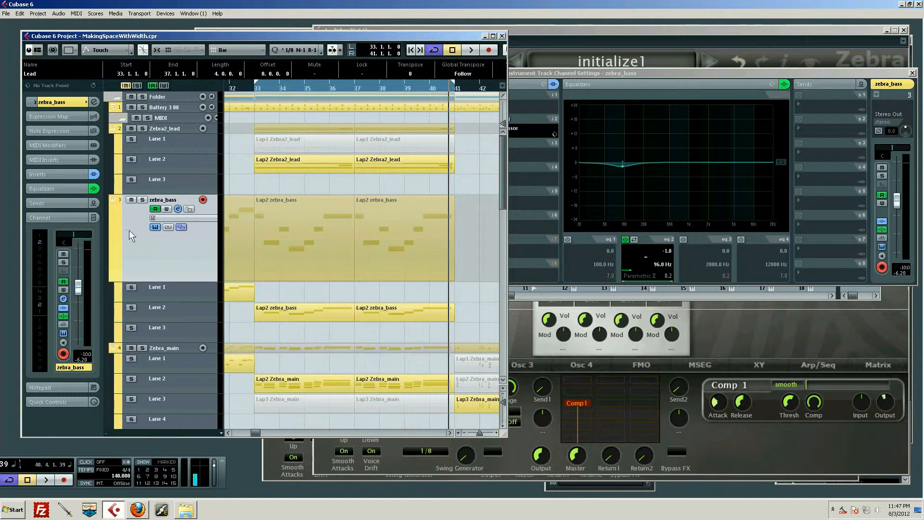
pyautogui.click(155, 227)
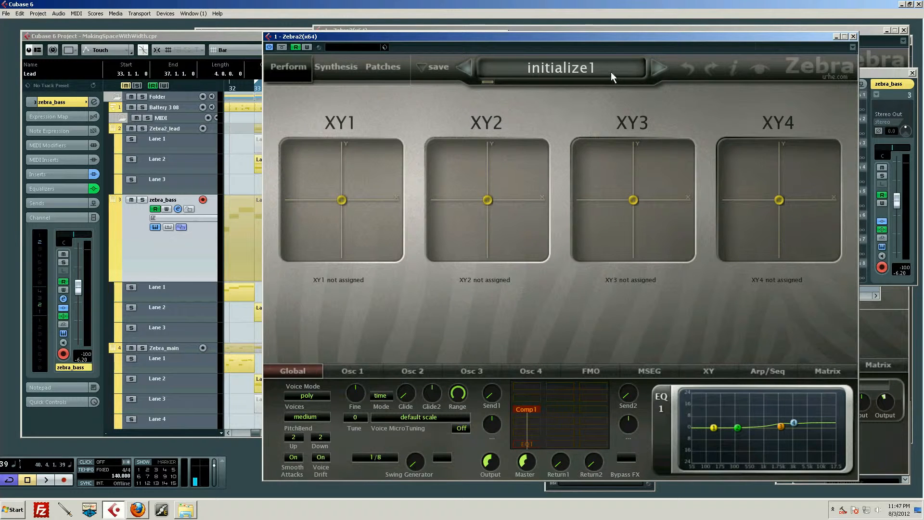
pyautogui.moveTo(596, 38)
pyautogui.mouseDown()
pyautogui.moveTo(671, 31)
pyautogui.moveTo(606, 36)
pyautogui.mouseUp()
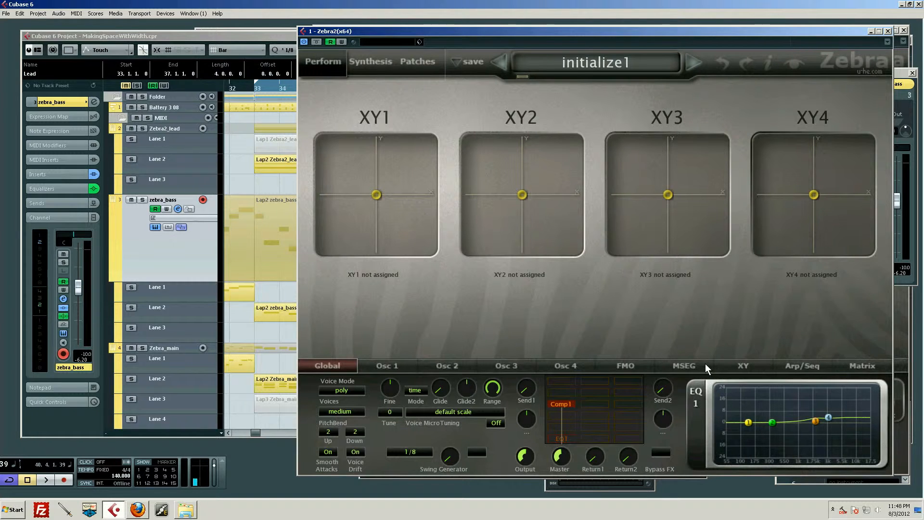
pyautogui.rightClick(560, 437)
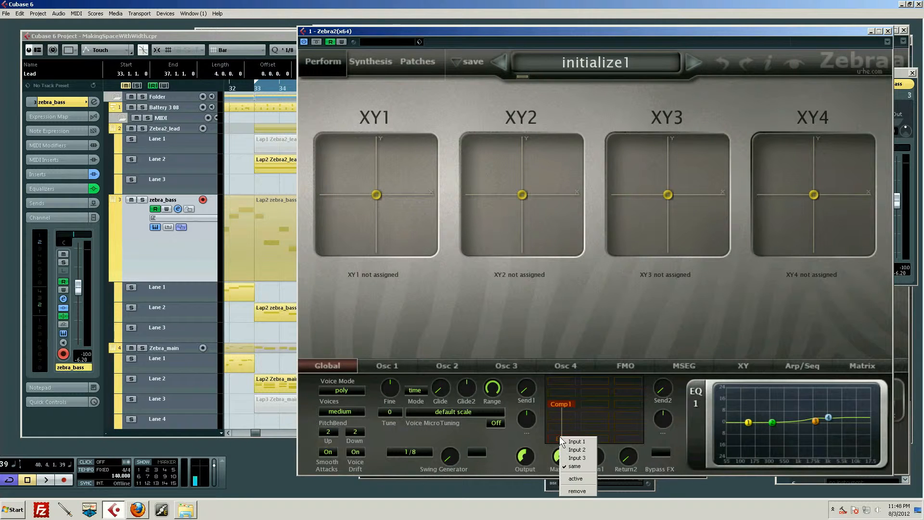
pyautogui.click(576, 479)
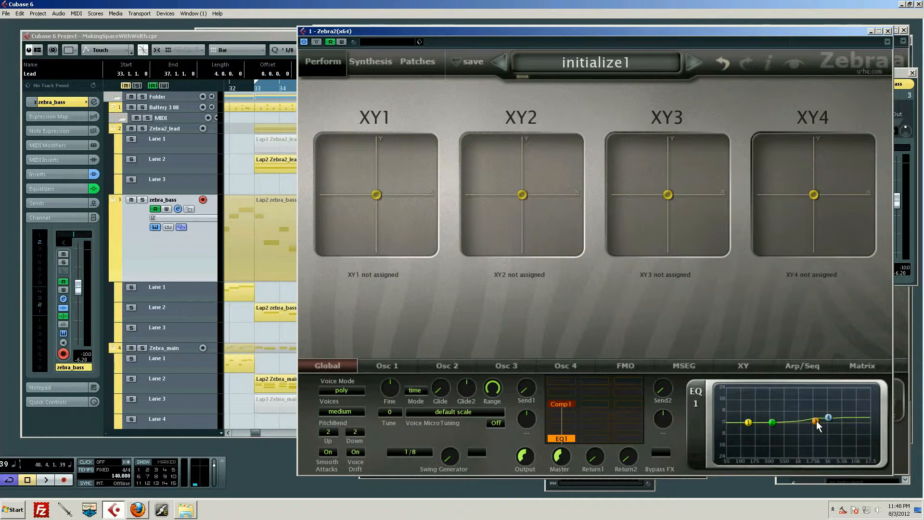
# - Play the full mix with zebra_bass's internal EQ1 active, then stop playback
pyautogui.click(175, 261)
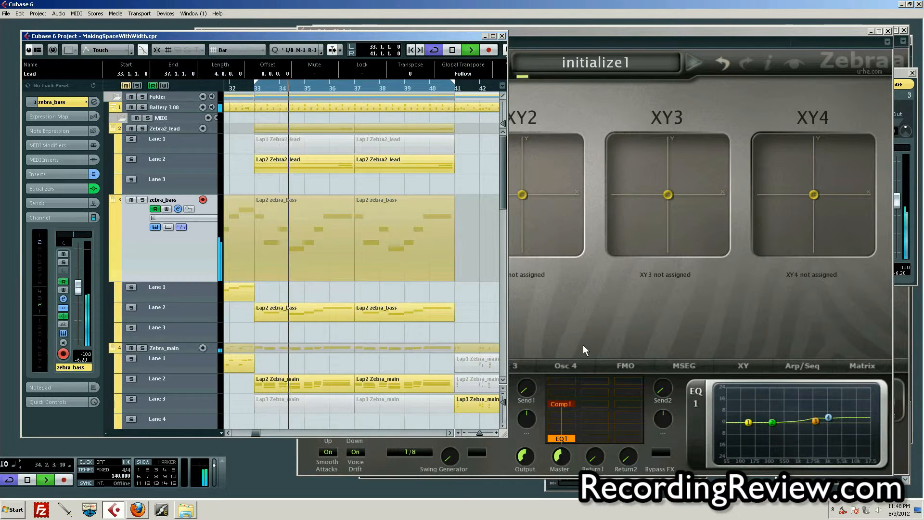
pyautogui.scroll(-15, 346, 296)
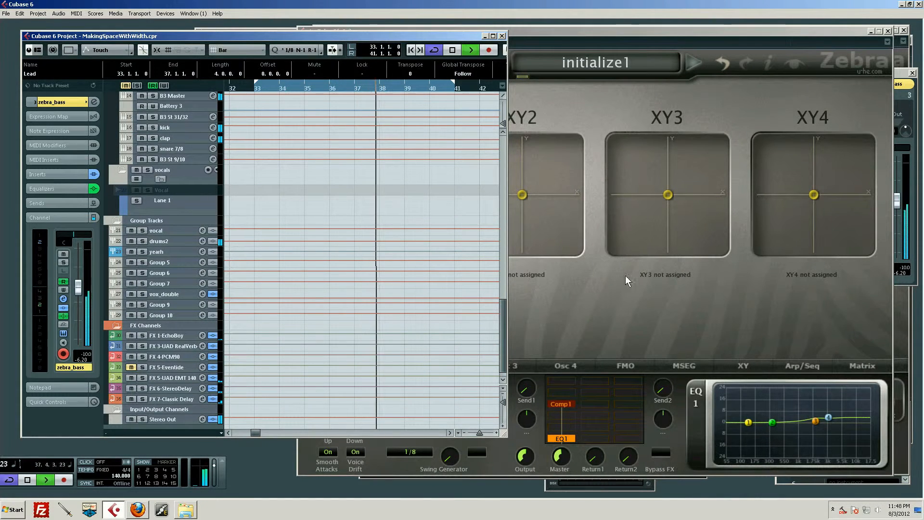
pyautogui.press('space')
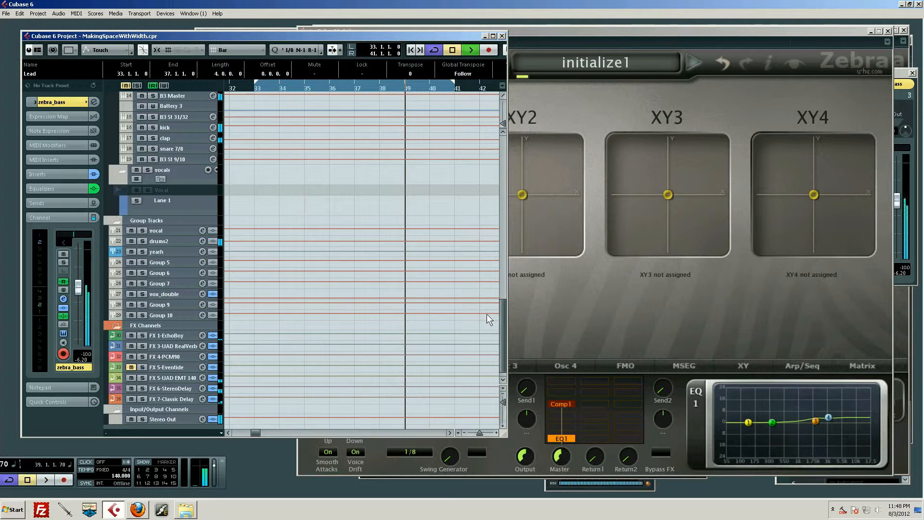
pyautogui.scroll(15, 487, 313)
pyautogui.scroll(5, 495, 309)
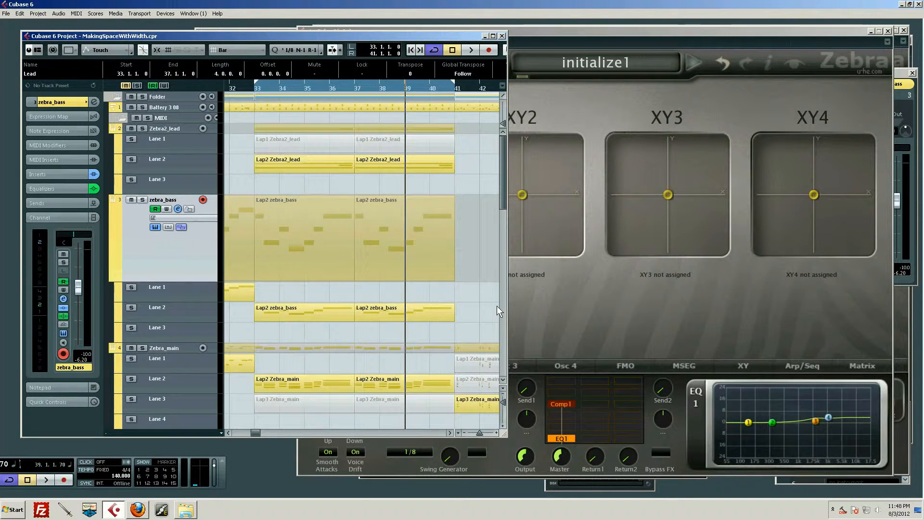
# - Select the Lead track and open its channel settings to review the EQ
pyautogui.scroll(-5, 496, 302)
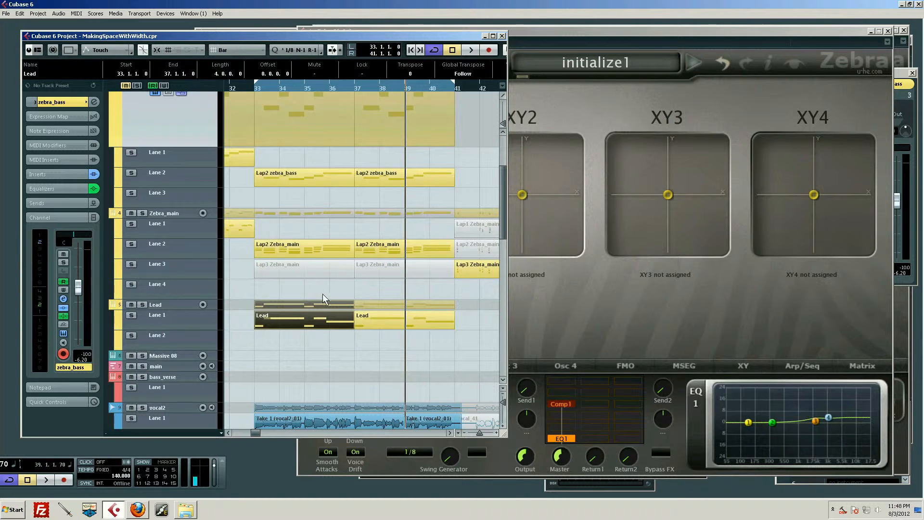
pyautogui.click(179, 302)
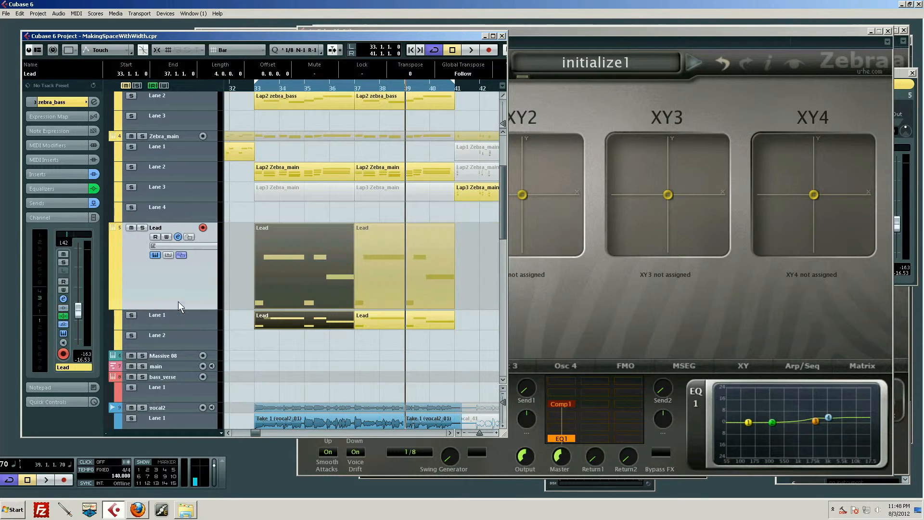
pyautogui.click(177, 236)
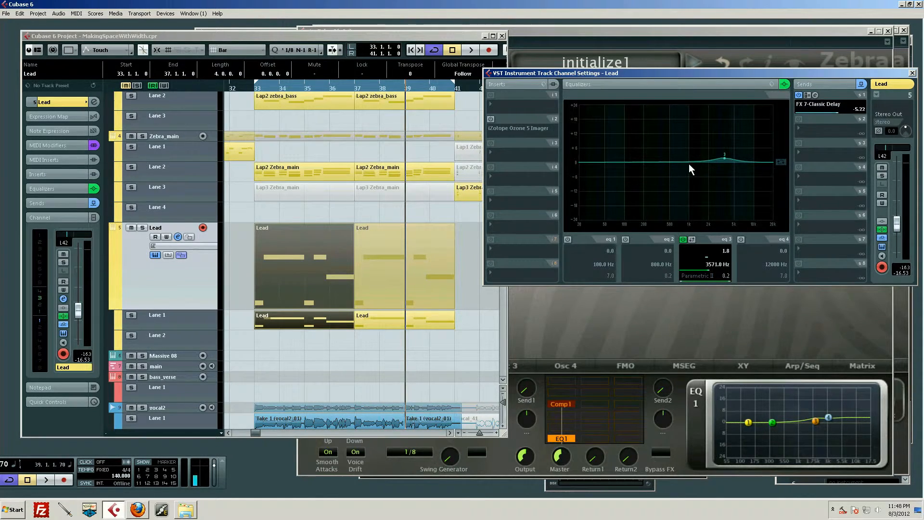
pyautogui.click(161, 275)
# - Select Zebra_main and review its channel EQ against the Lead's boost
pyautogui.scroll(3, 260, 268)
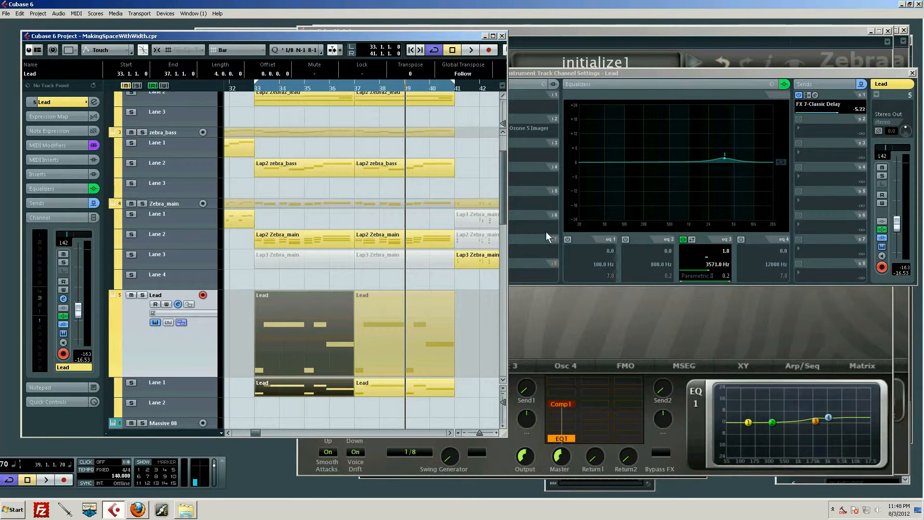
pyautogui.click(409, 235)
pyautogui.click(191, 203)
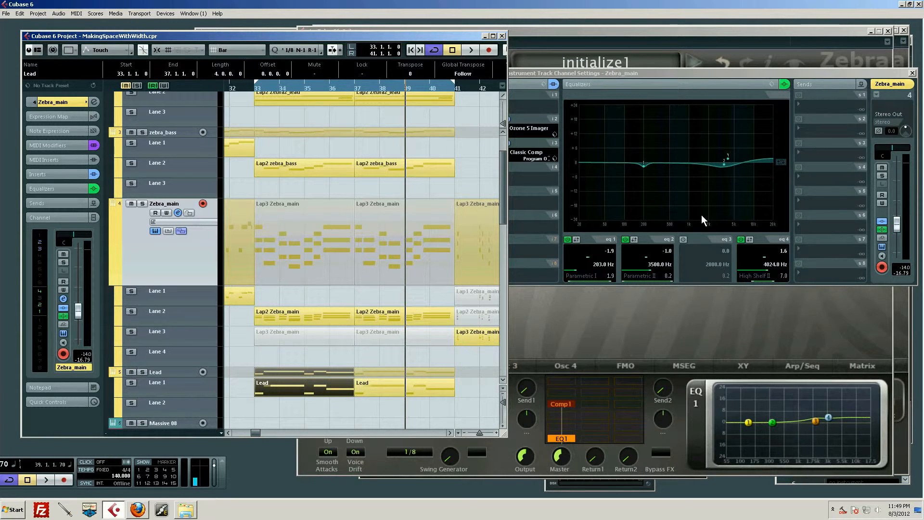
pyautogui.click(738, 87)
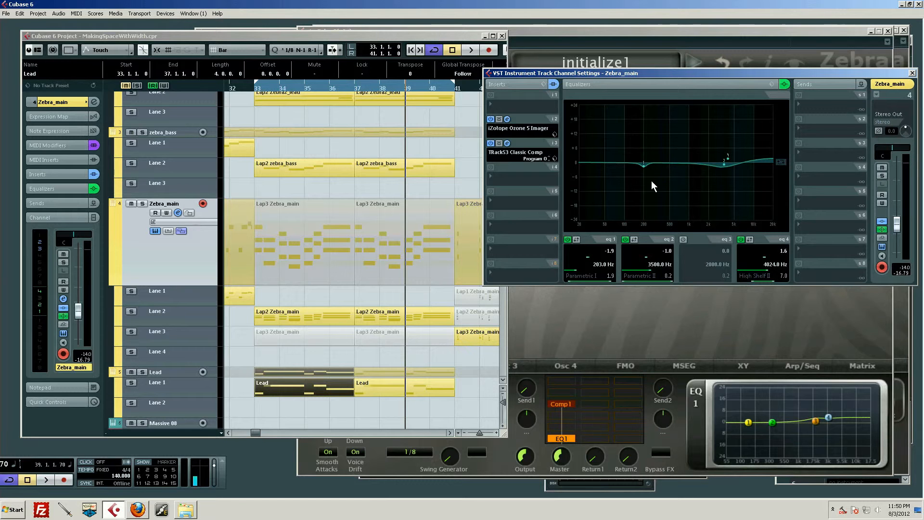
# - Review zebra_bass's channel EQ and close its Zebra2 instrument window
pyautogui.scroll(3, 160, 247)
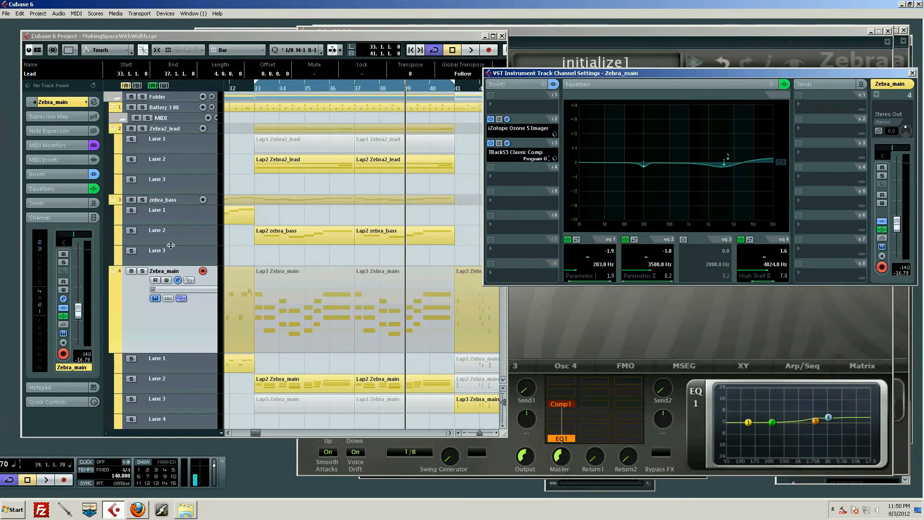
pyautogui.click(183, 198)
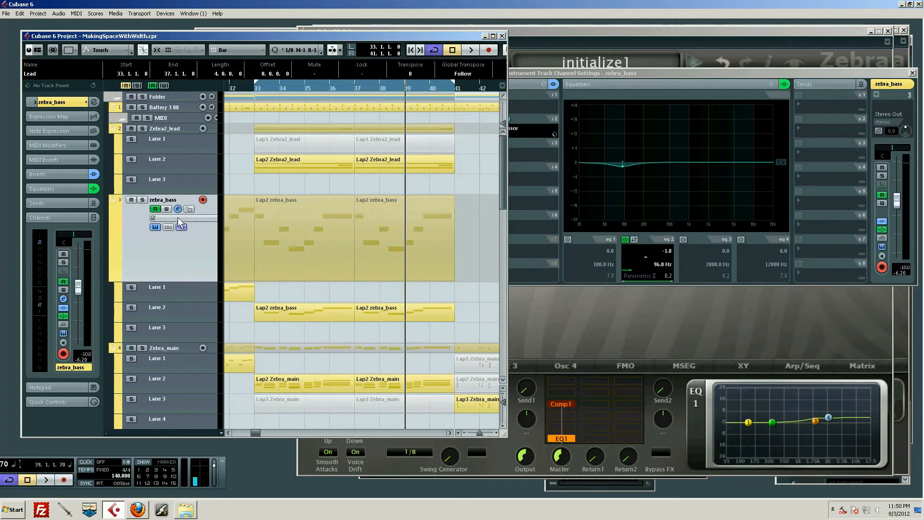
pyautogui.click(640, 70)
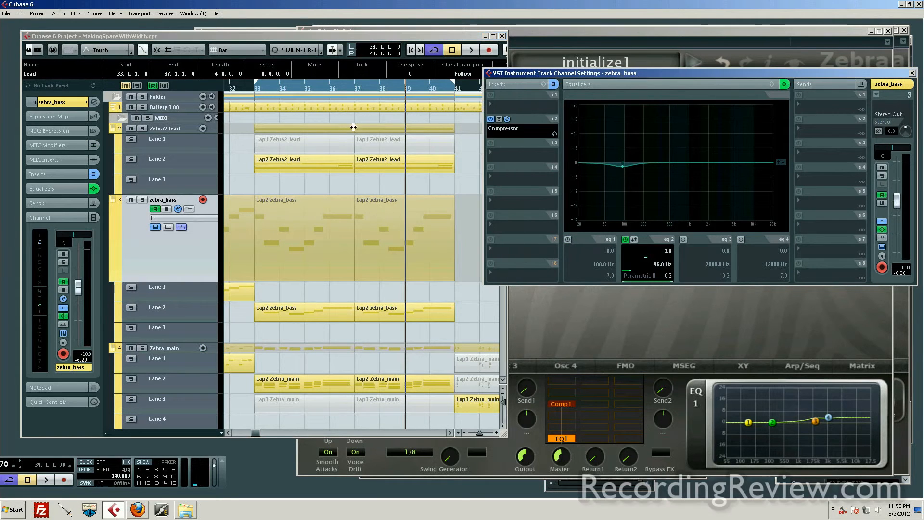
pyautogui.click(154, 227)
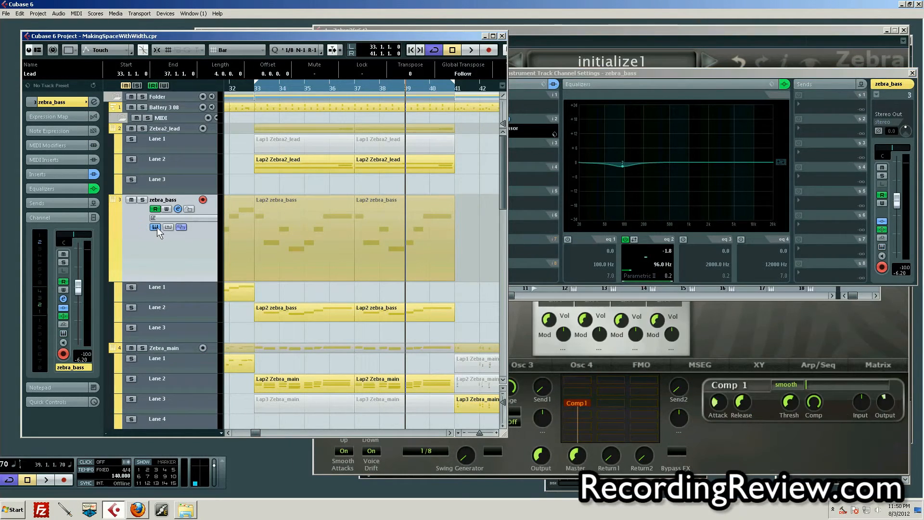